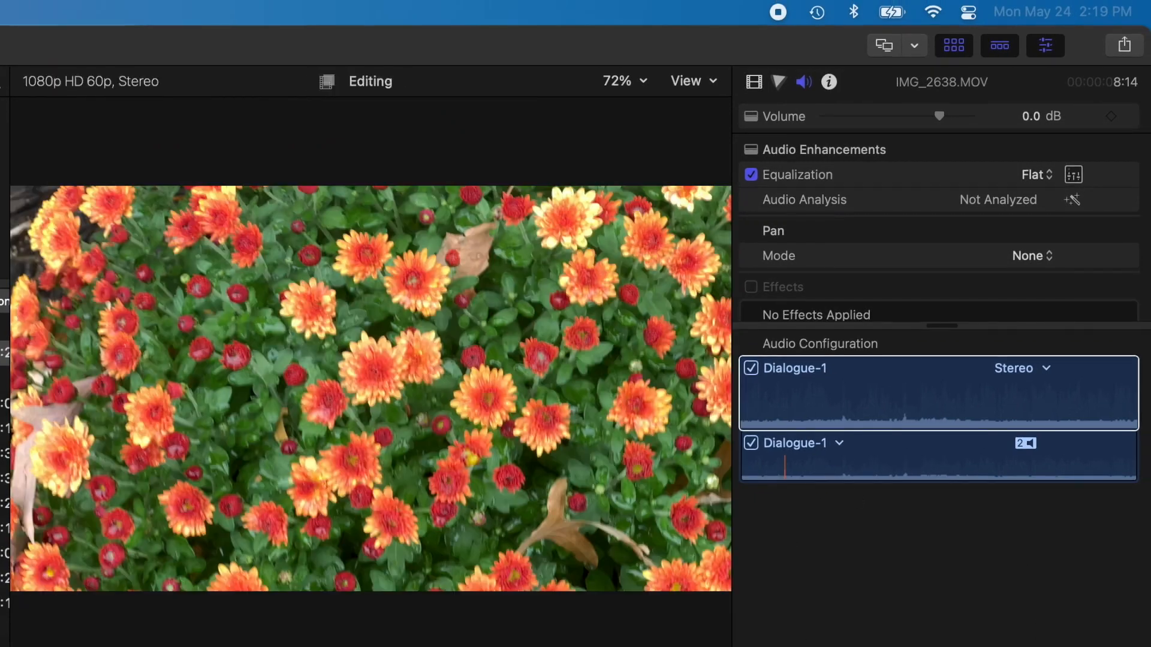
Switch between the video and audio settings of IMG_2638.MOV and try lowering the clip's volume.
click(754, 83)
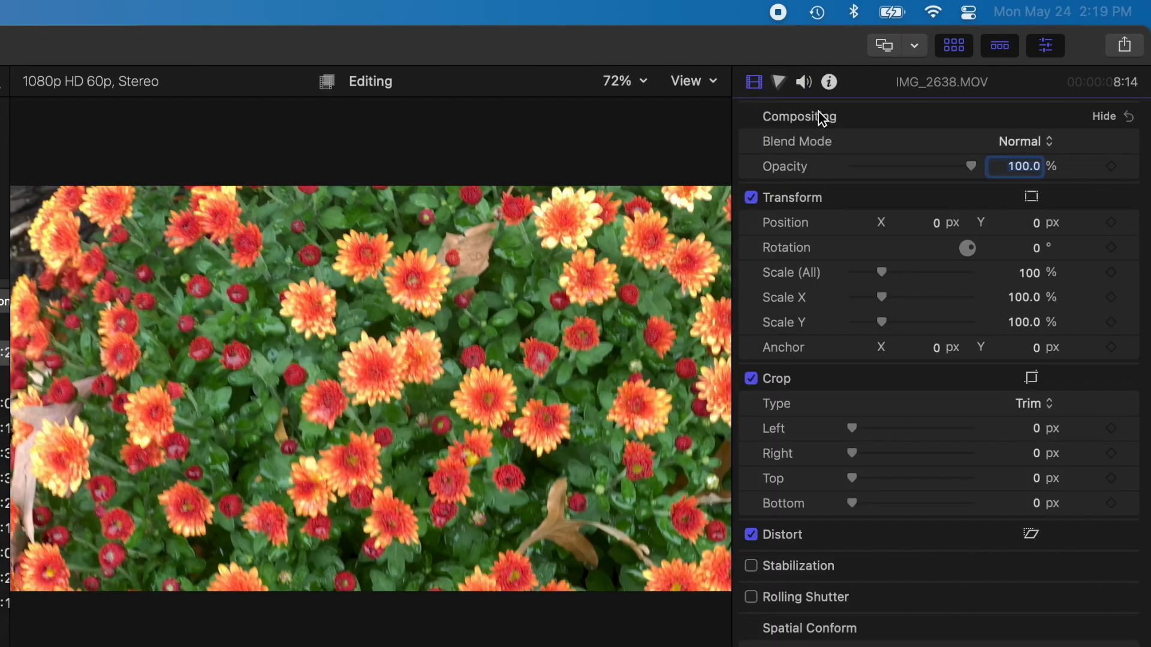
click(804, 82)
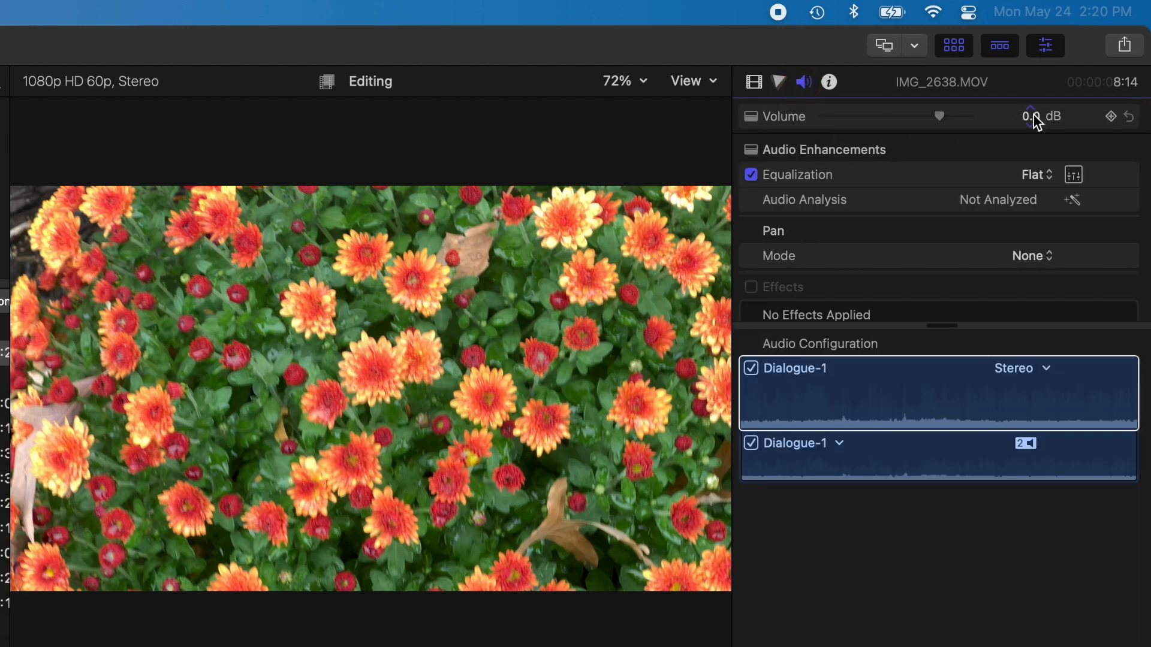
drag(940, 118, 876, 120)
drag(946, 122, 861, 122)
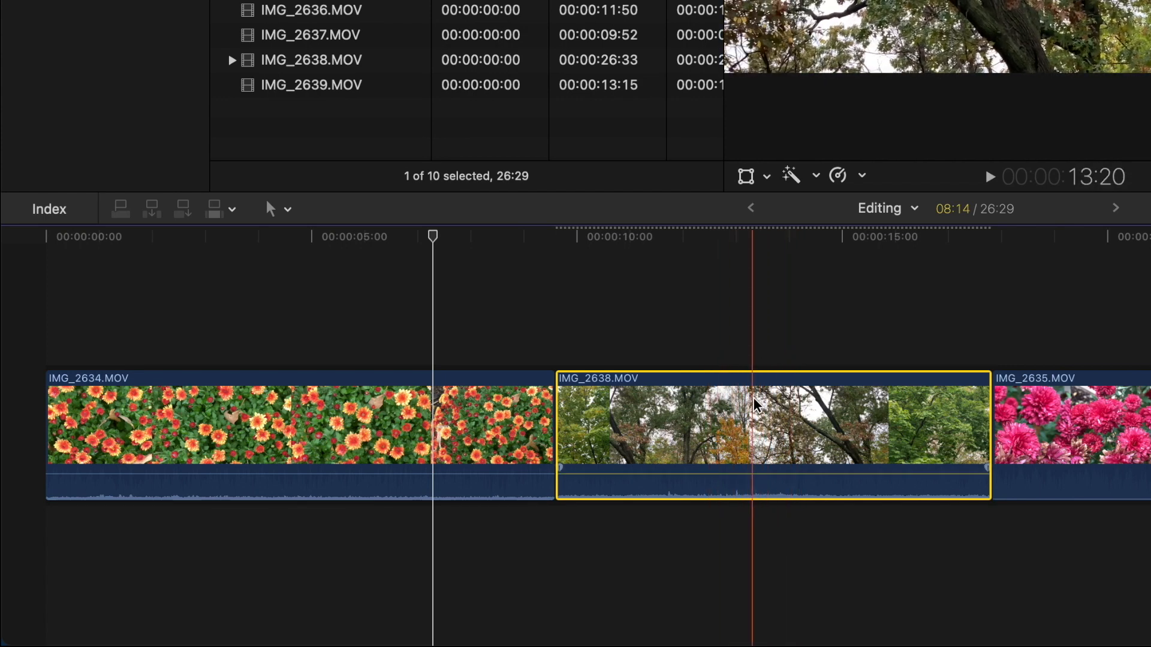
Select a range about 2:38 long in the middle of IMG_2638.MOV with the Range Selection tool.
mouse_move(756, 476)
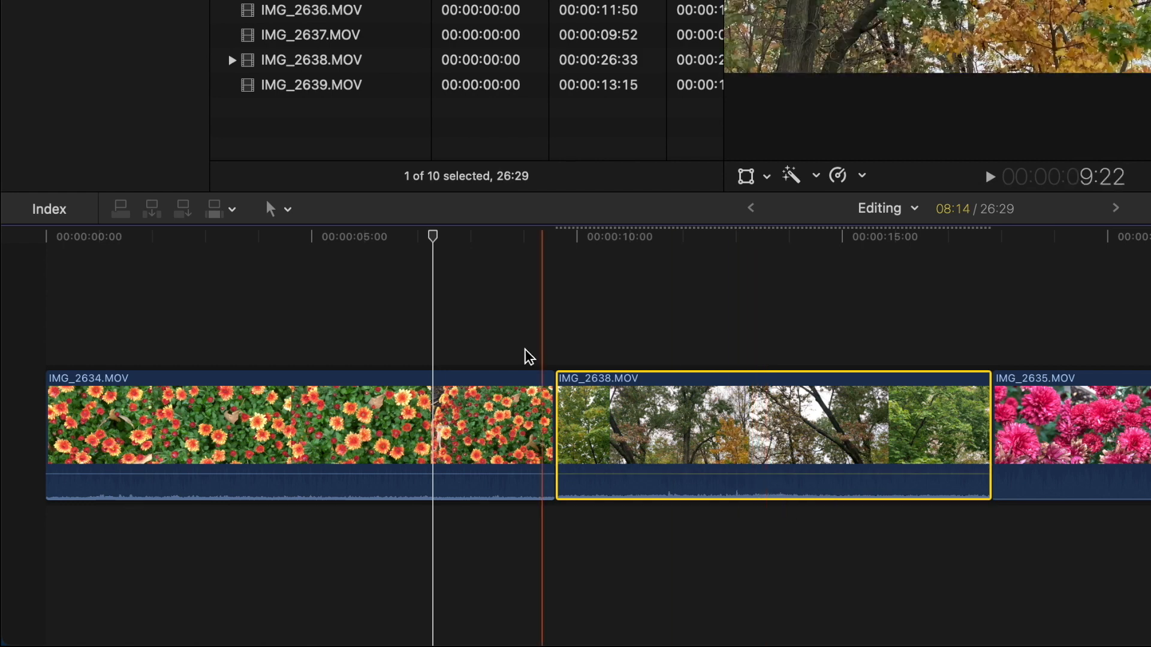
click(289, 210)
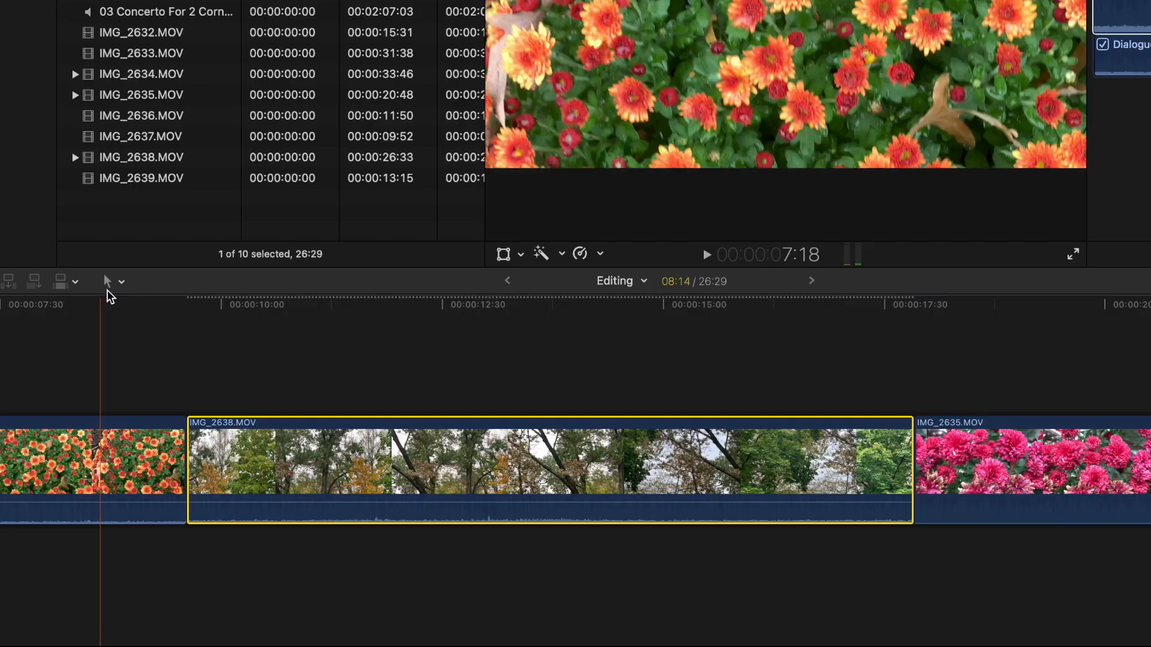
key(r)
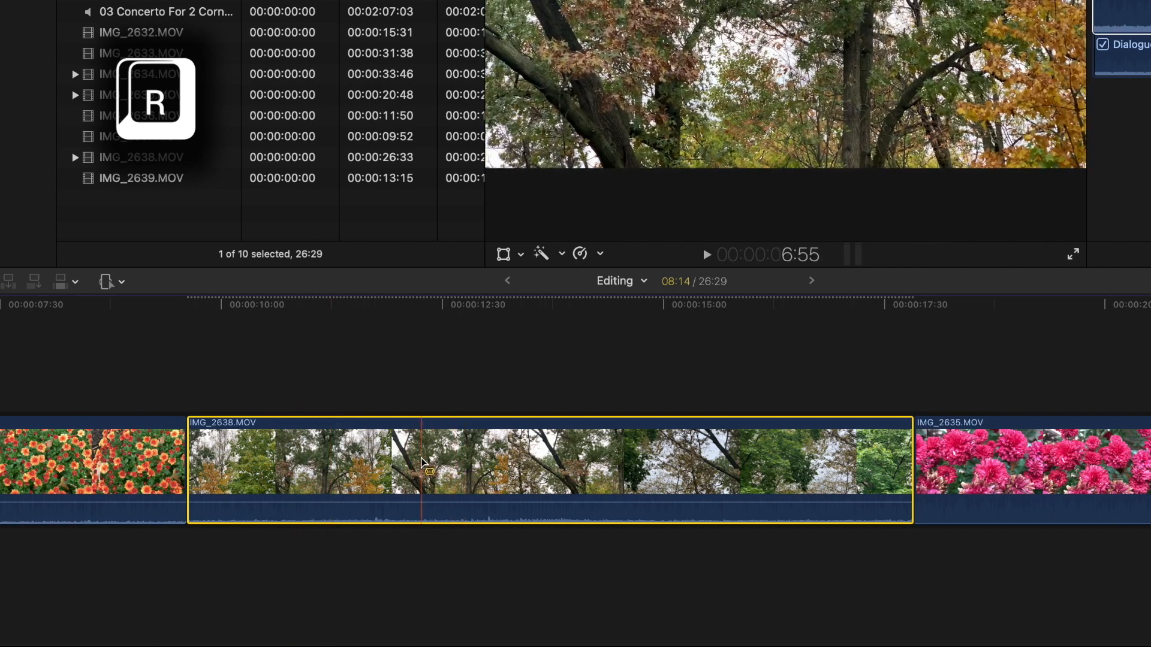
drag(423, 462, 653, 461)
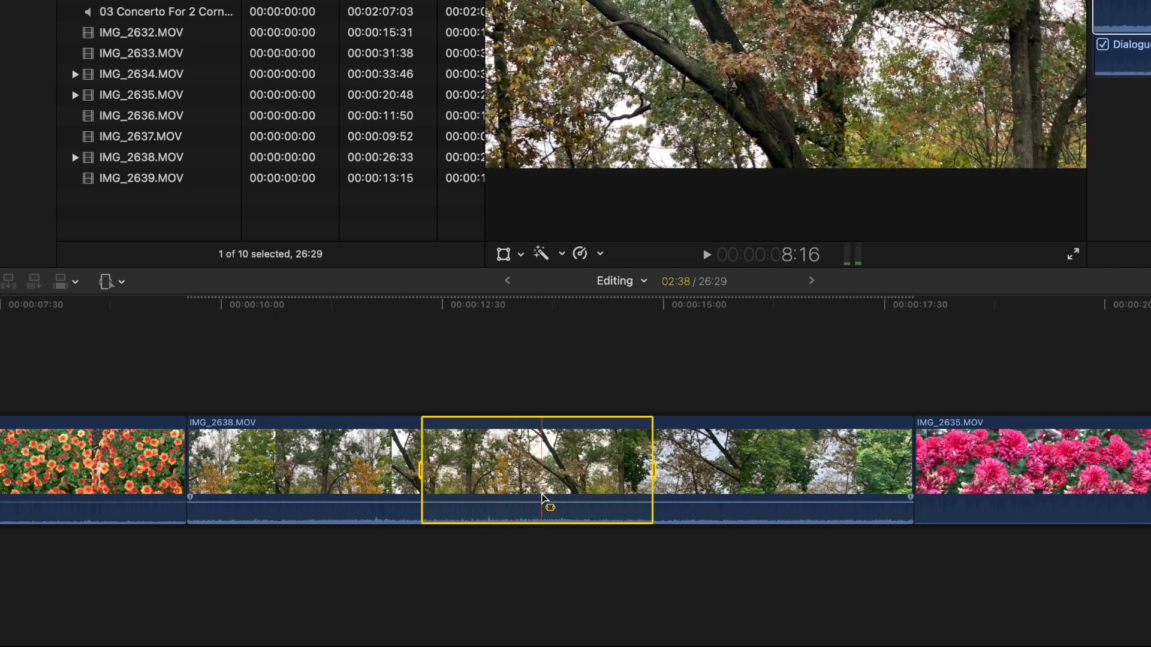
Lower the volume within the selected range, setting the level between its inner keyframes to -24.0 dB.
mouse_move(544, 504)
mouse_down()
mouse_move(547, 479)
mouse_move(538, 512)
mouse_up()
key(super+equal)
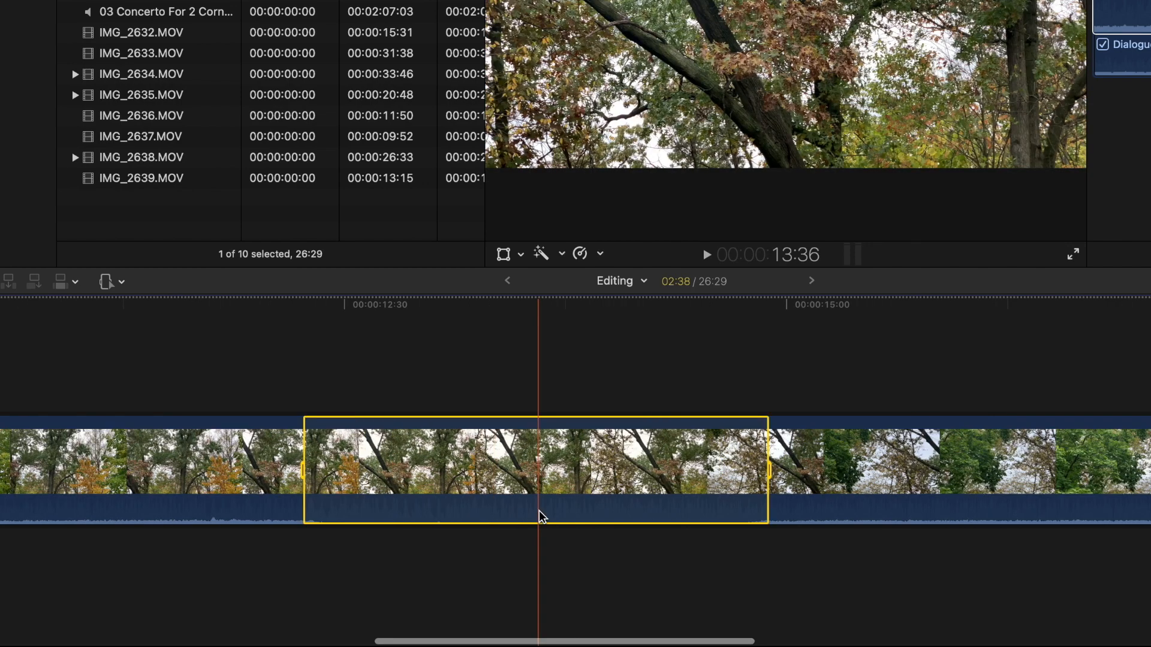
key(super+equal)
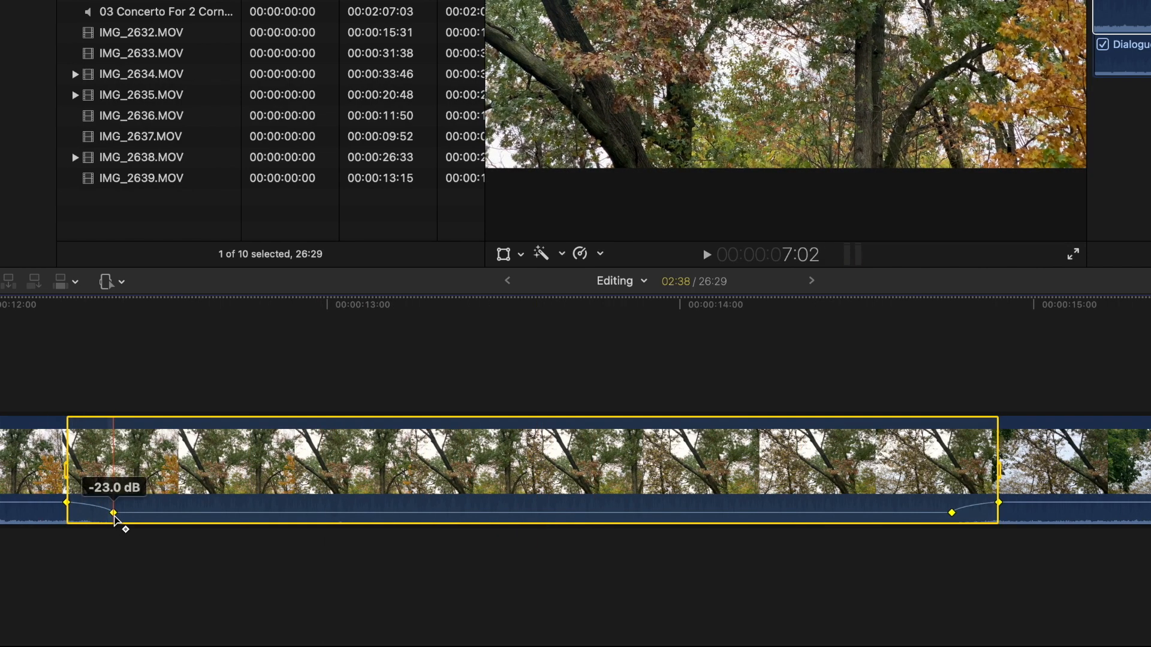
click(267, 570)
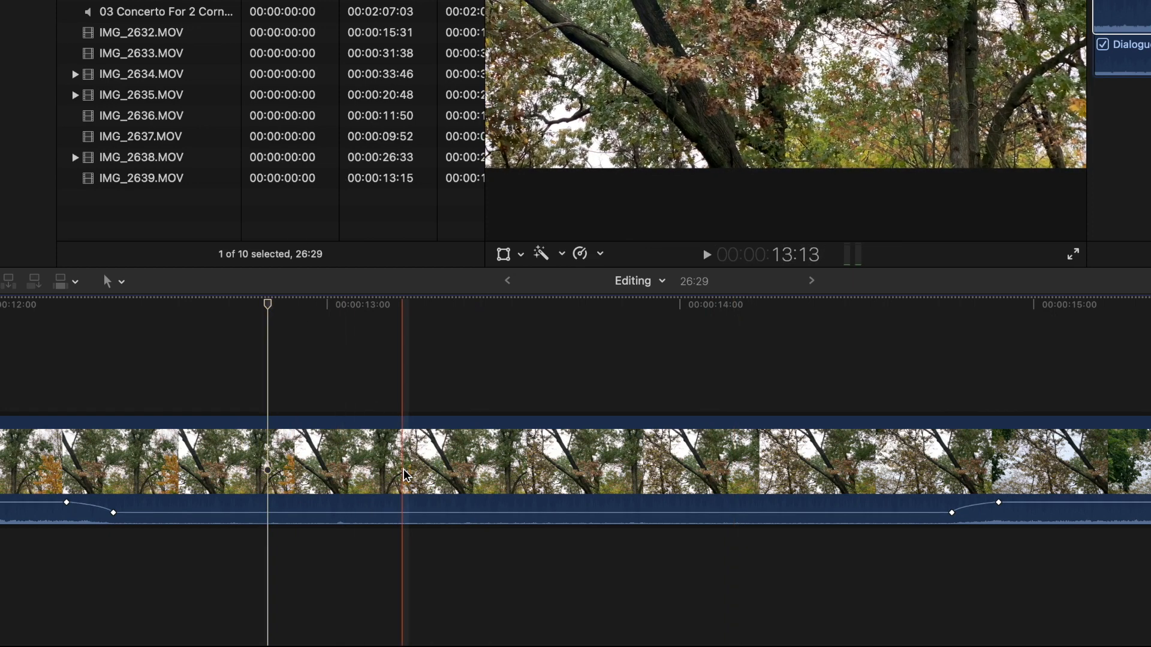
mouse_move(423, 515)
mouse_down()
mouse_move(424, 488)
mouse_move(426, 512)
mouse_up()
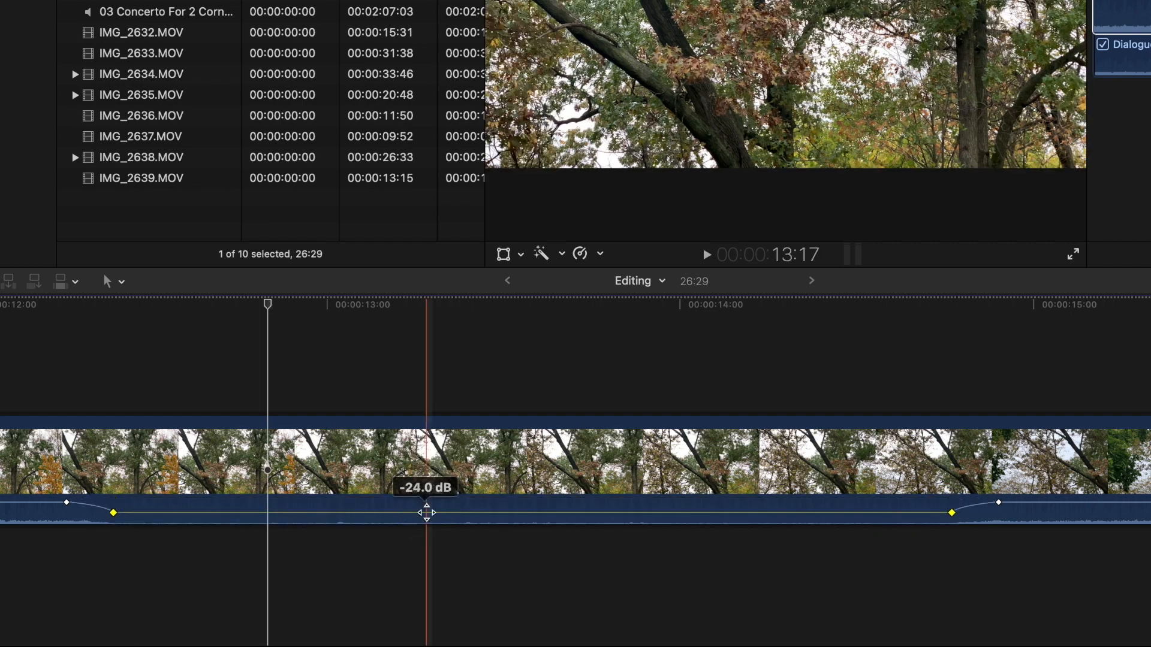
click(804, 610)
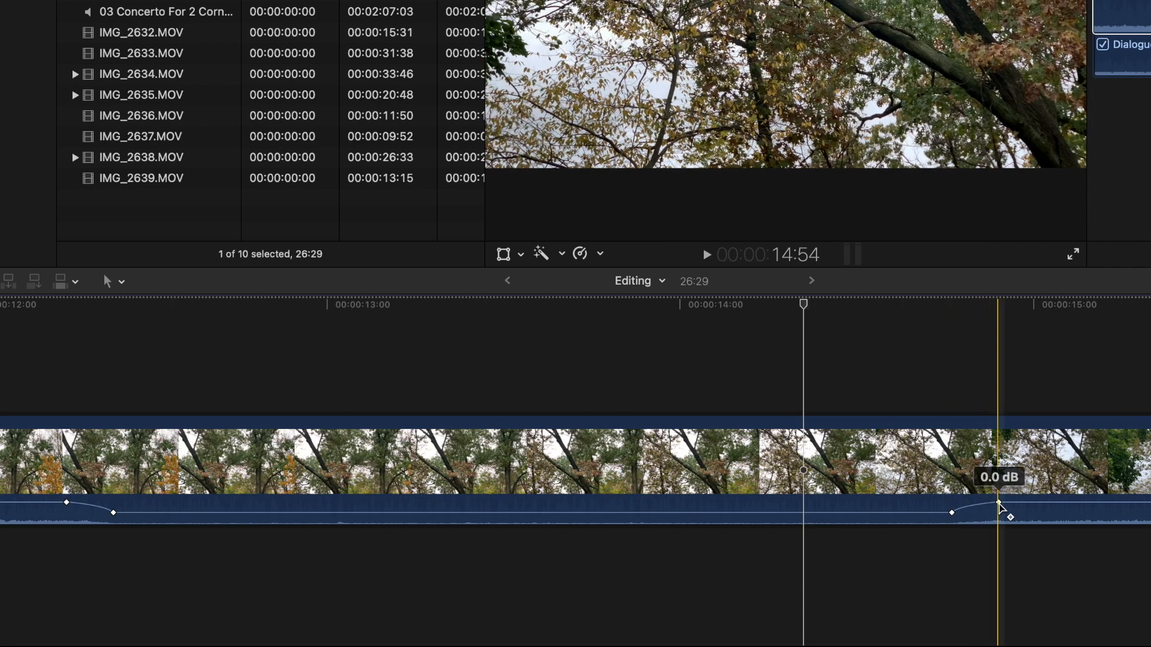
Move the volume dip's closing 0 dB keyframe and both of its opening keyframes slightly later in the clip.
click(999, 504)
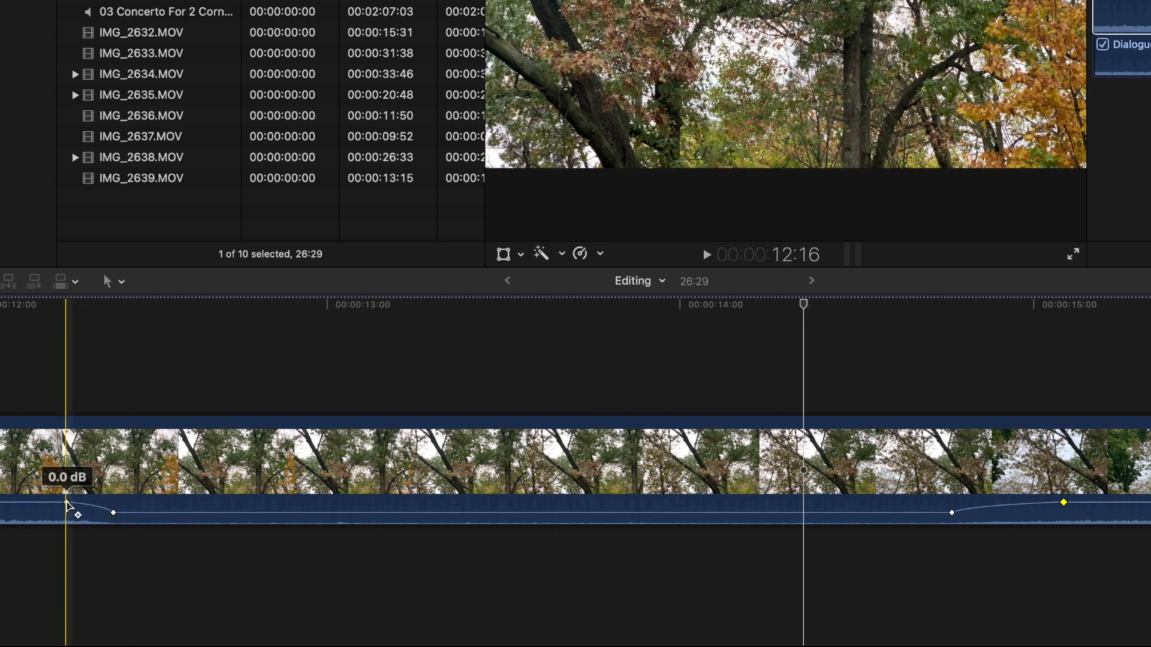
drag(67, 503, 83, 502)
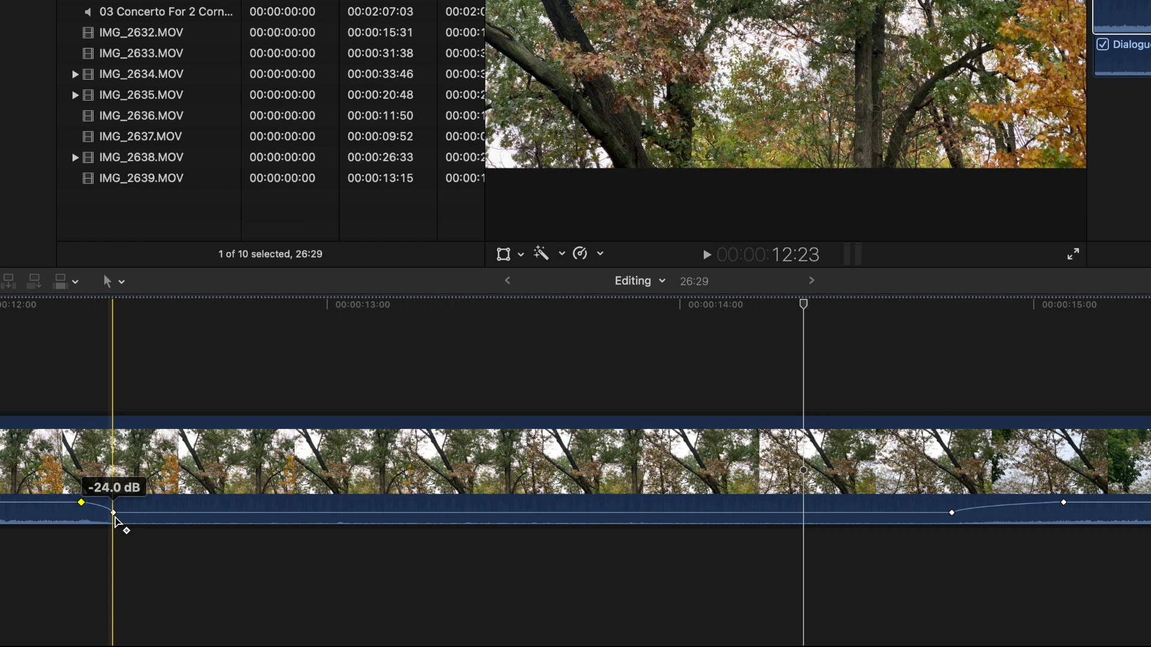
drag(116, 520, 154, 525)
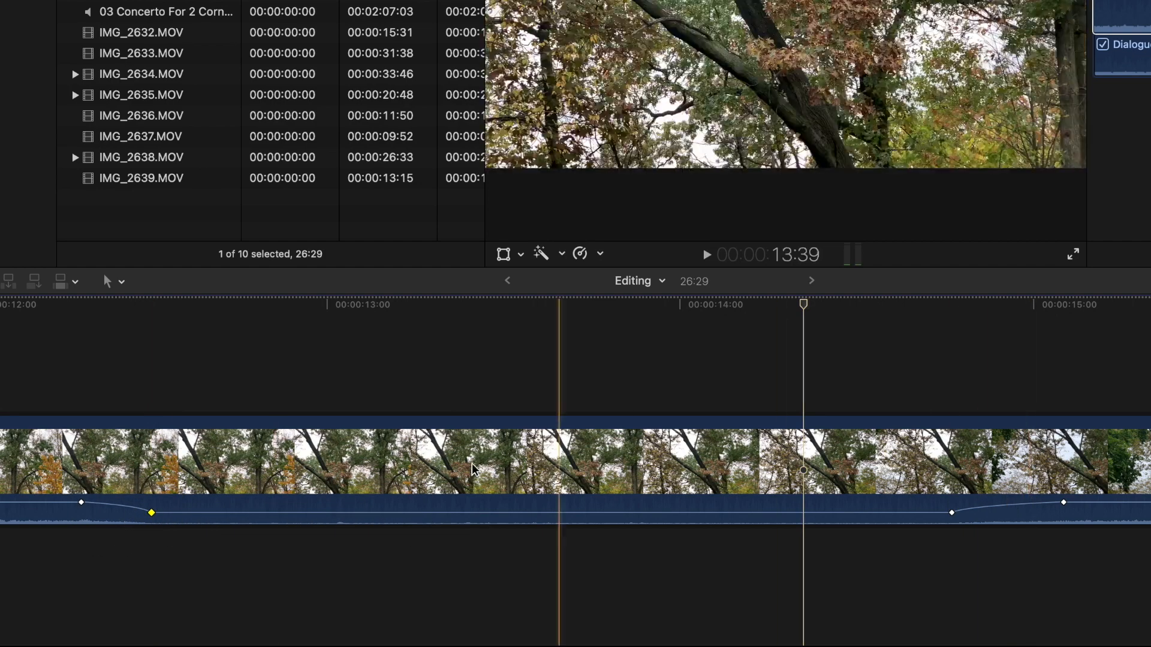
key(alt+apostrophe)
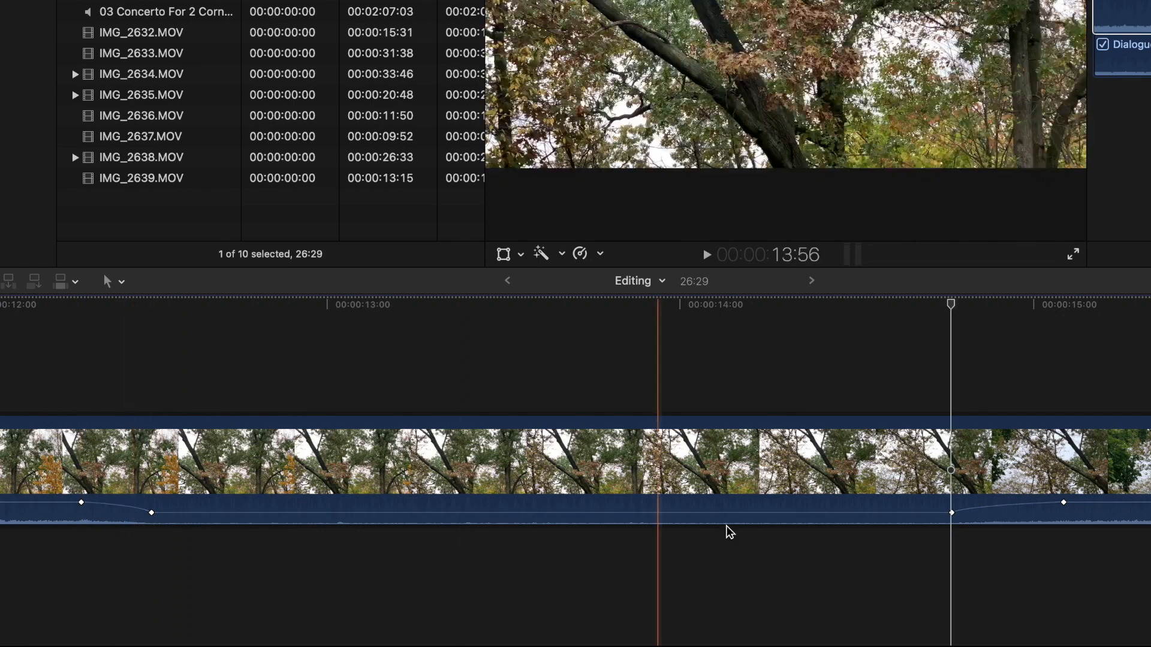
Select the two opening keyframes of the volume dip together and shift them further along the clip.
click(82, 504)
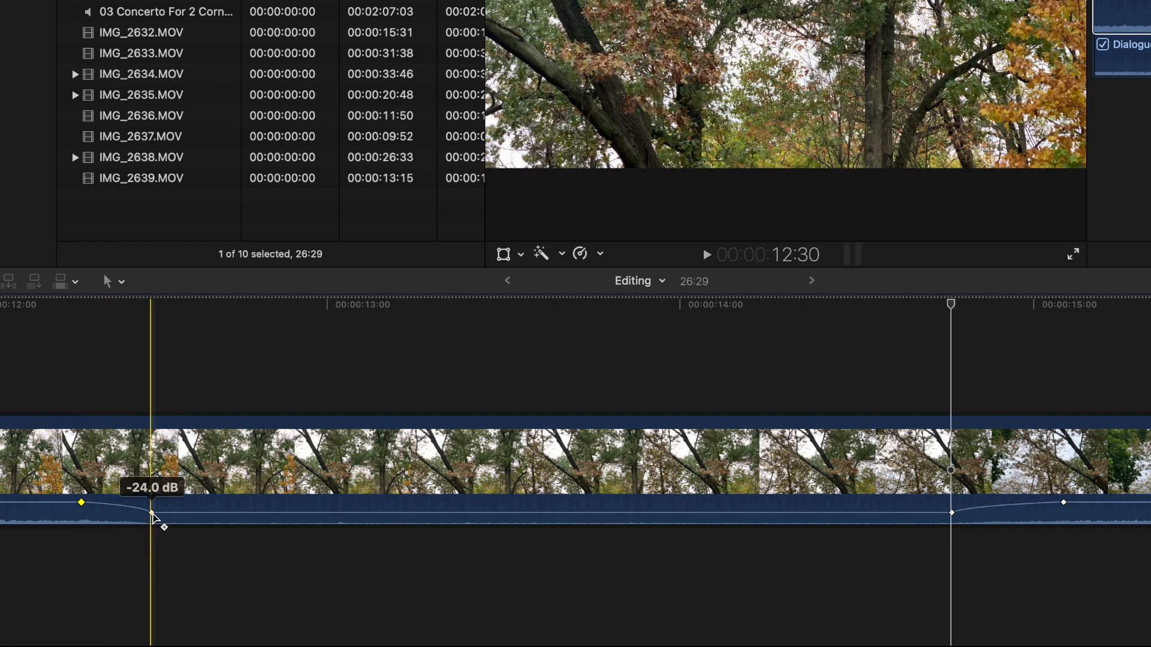
shift+click(152, 513)
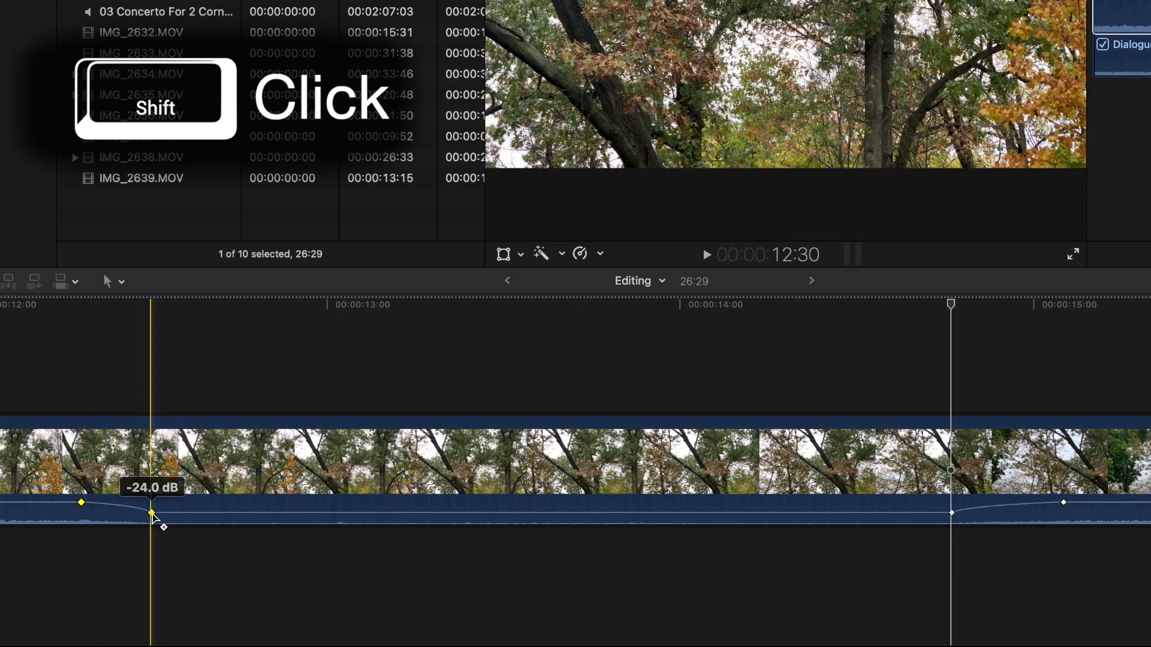
click(153, 515)
drag(312, 513, 169, 526)
key(super+z)
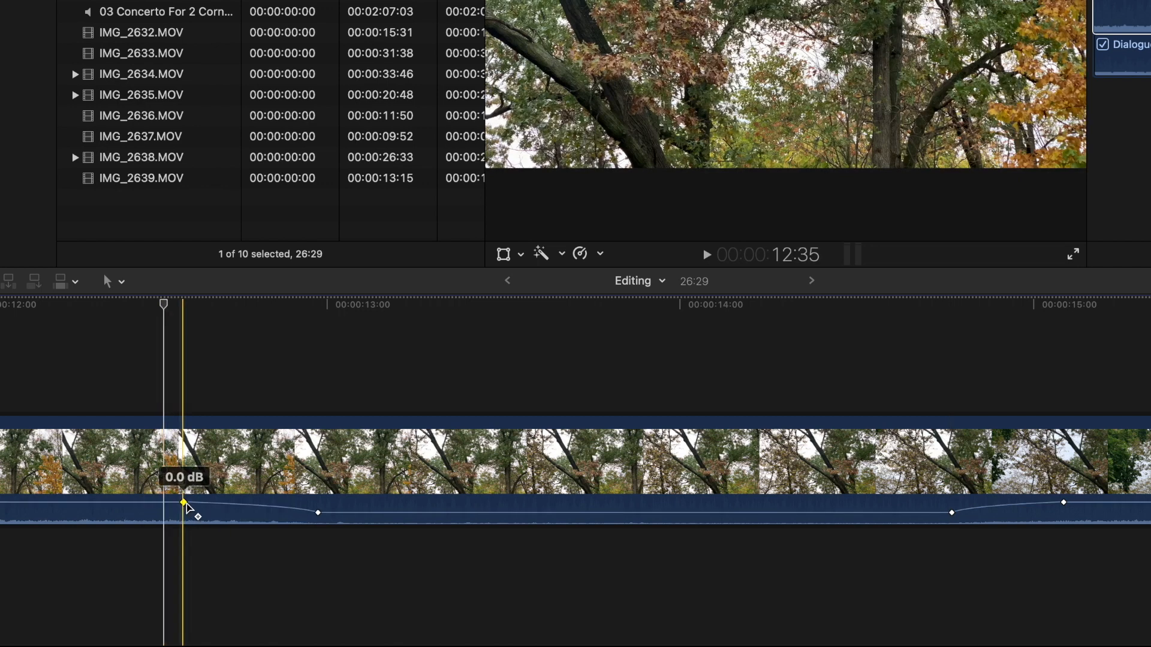
Move the volume dip's first keyframe slightly earlier and lower its second keyframe to about -53 dB.
click(190, 508)
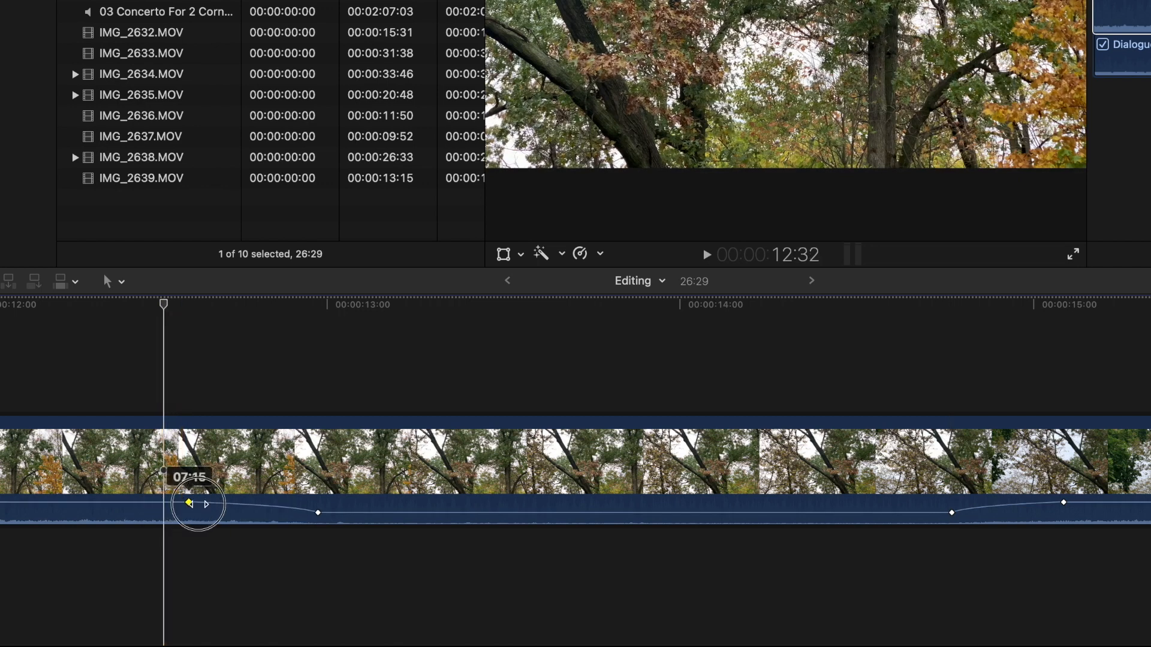
drag(149, 501, 143, 502)
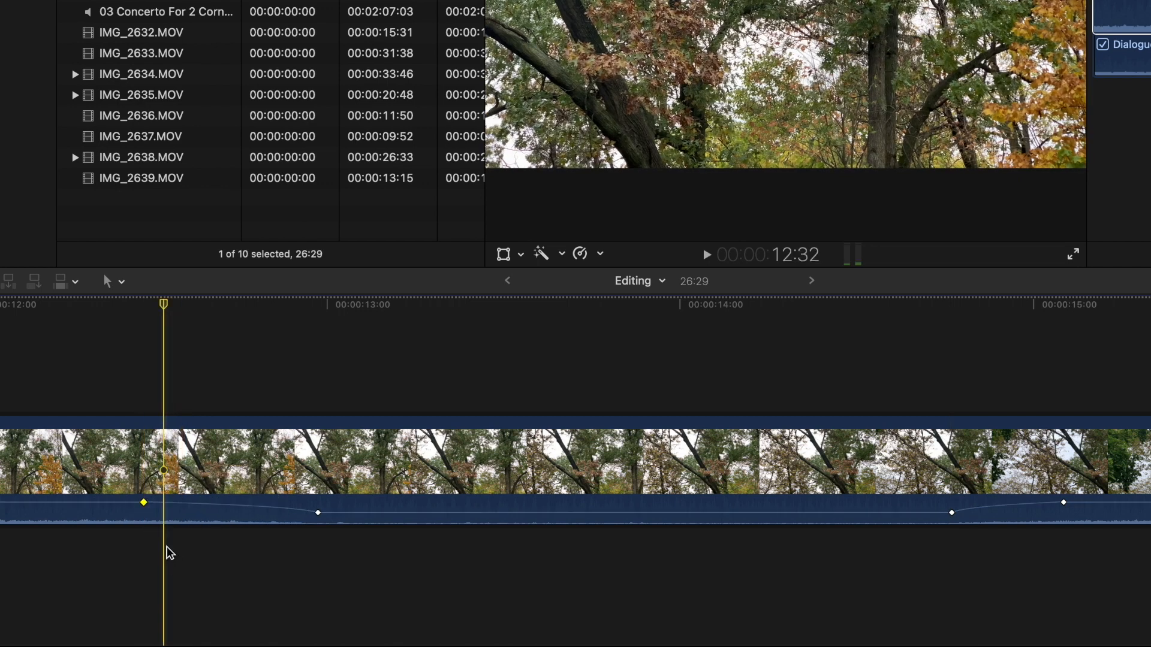
click(173, 561)
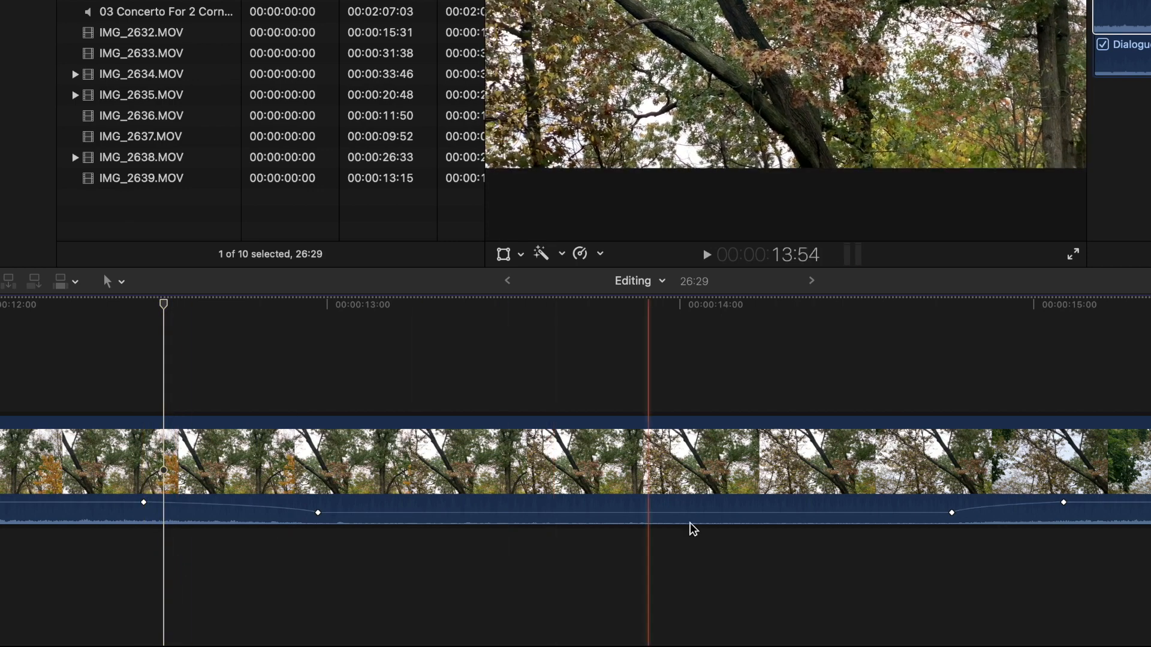
drag(318, 513, 327, 518)
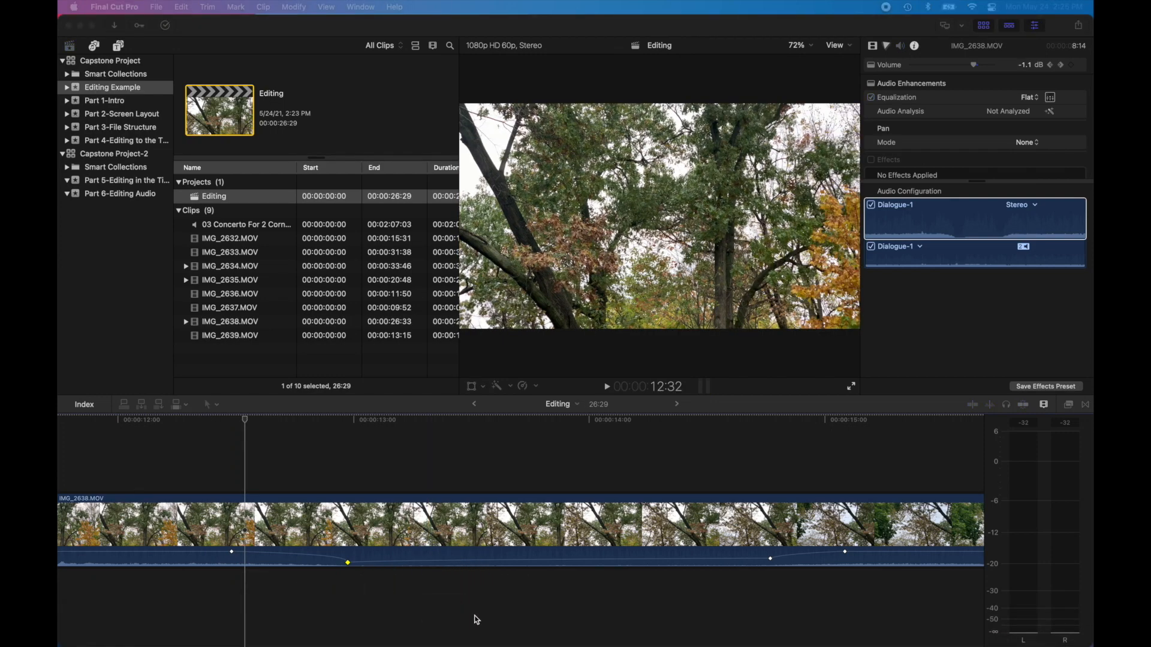
click(477, 620)
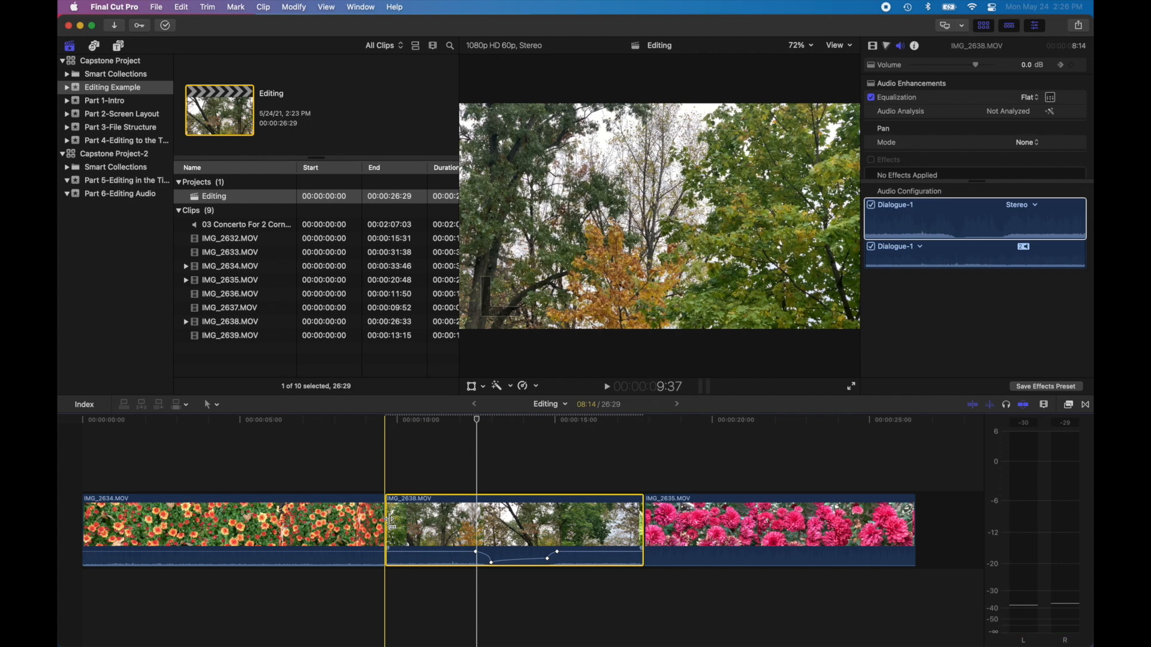
Try extending the start of IMG_2638.MOV to a clip length of about 11:54, and undo the trim.
drag(390, 521, 275, 522)
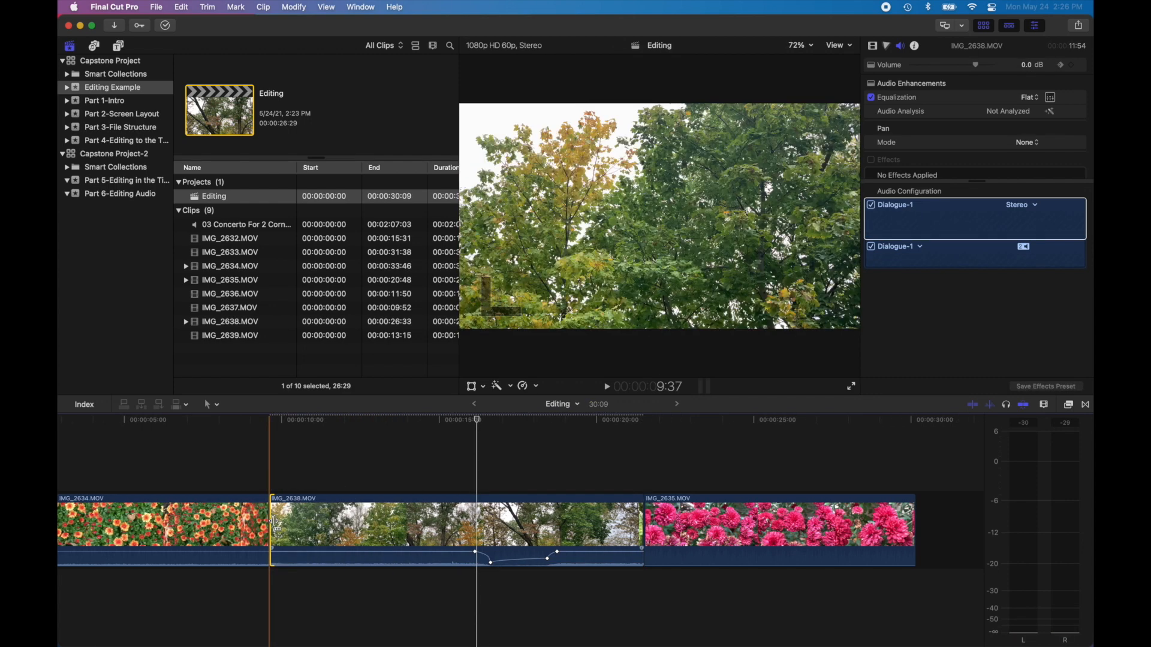
key(super+z)
scroll(275, 523, left, 4)
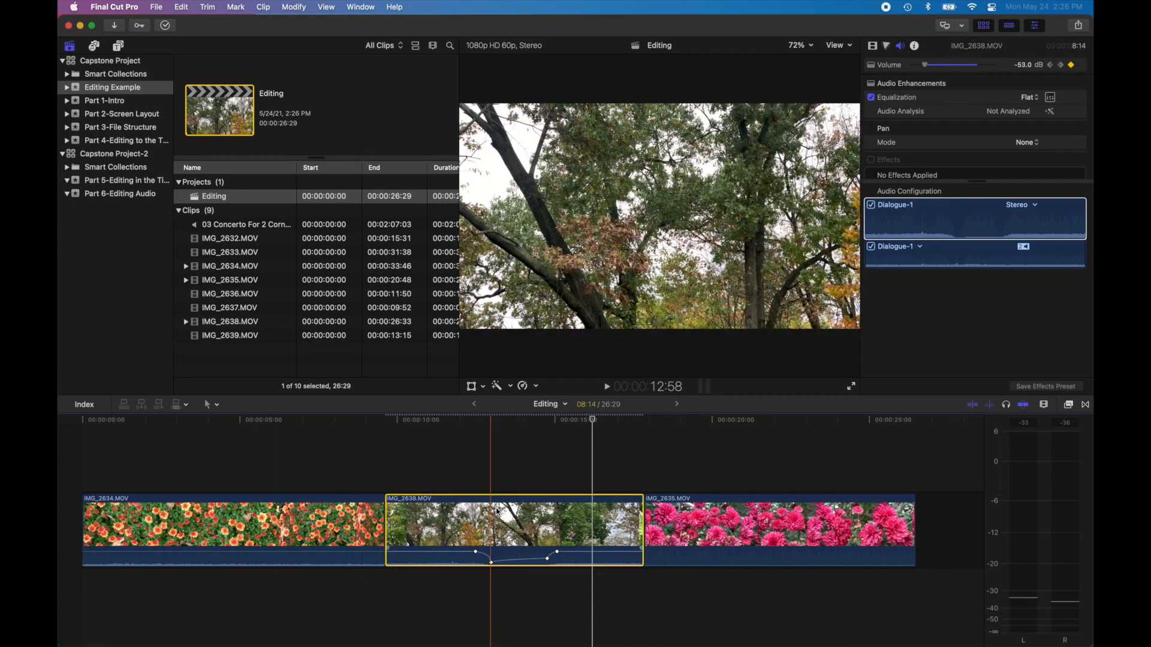
Try detaching the audio from IMG_2638.MOV and moving it earlier beneath IMG_2634.MOV.
right_click(497, 511)
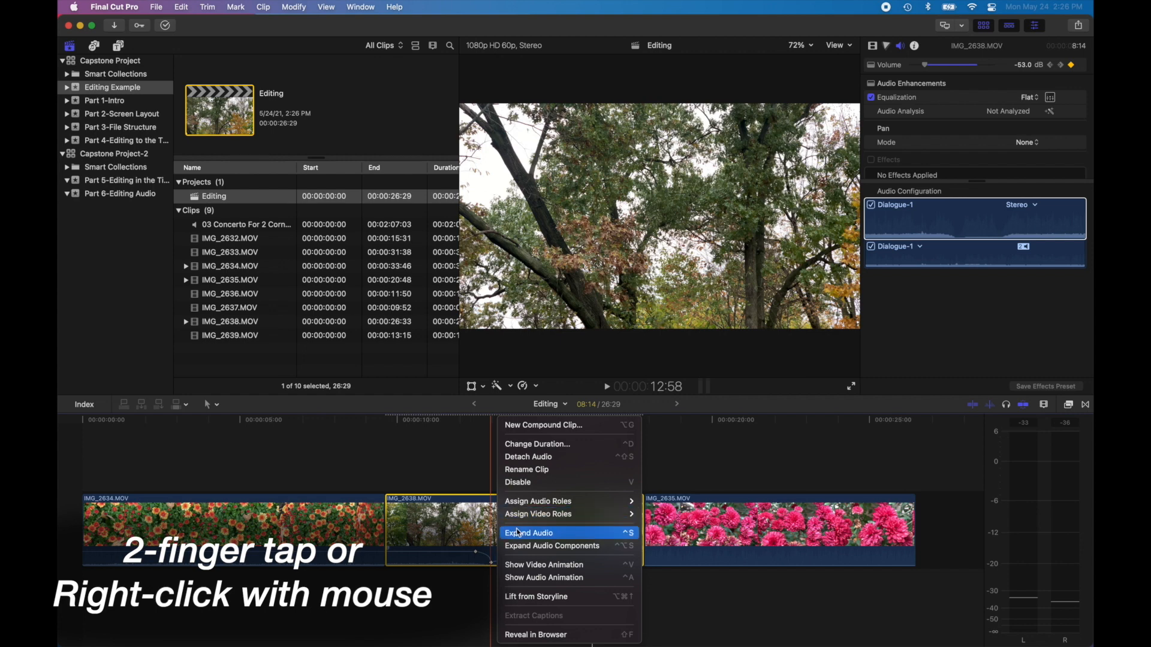
click(550, 458)
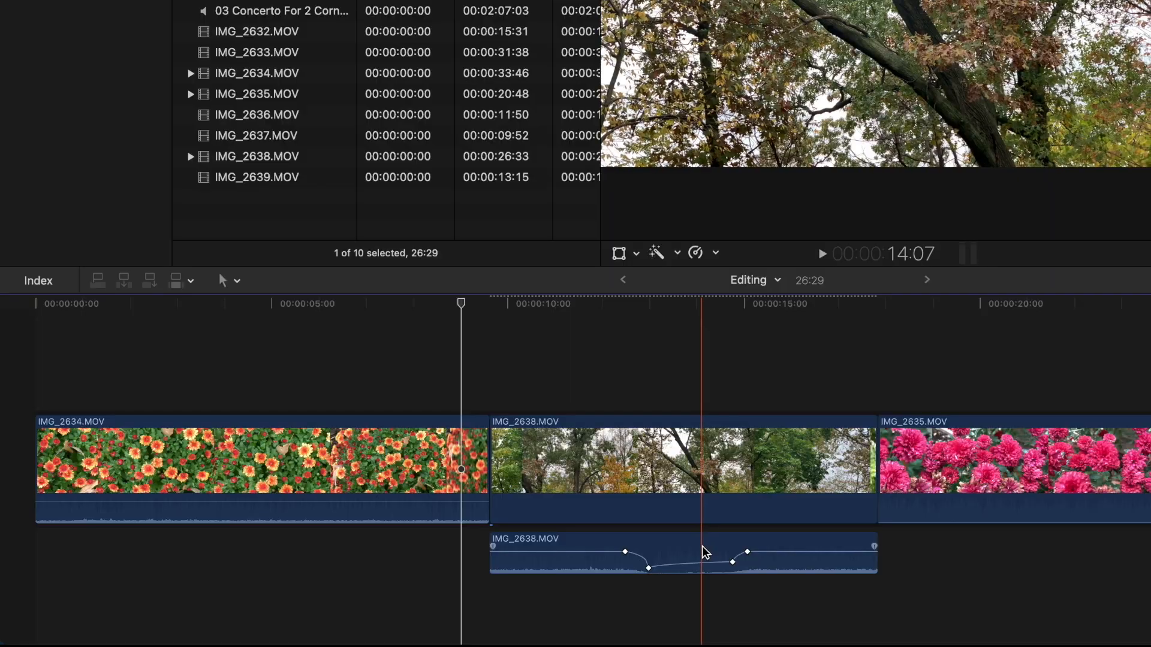
drag(689, 573, 433, 555)
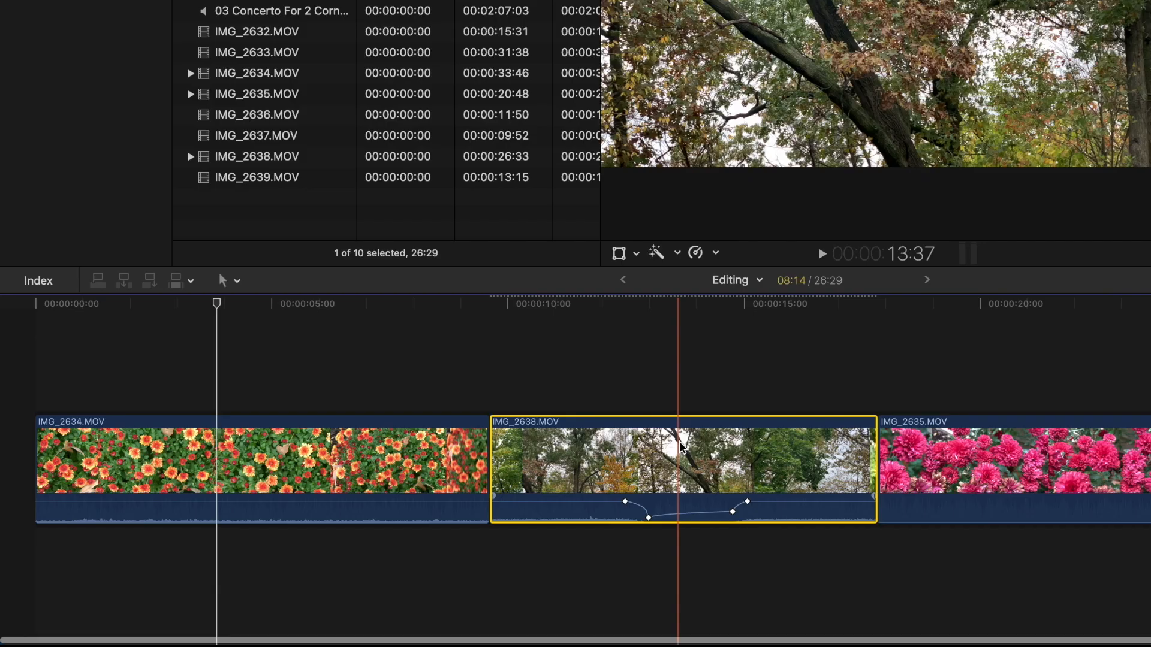
Expand the audio of IMG_2638.MOV so its sound sits separately below the video while staying linked.
right_click(682, 446)
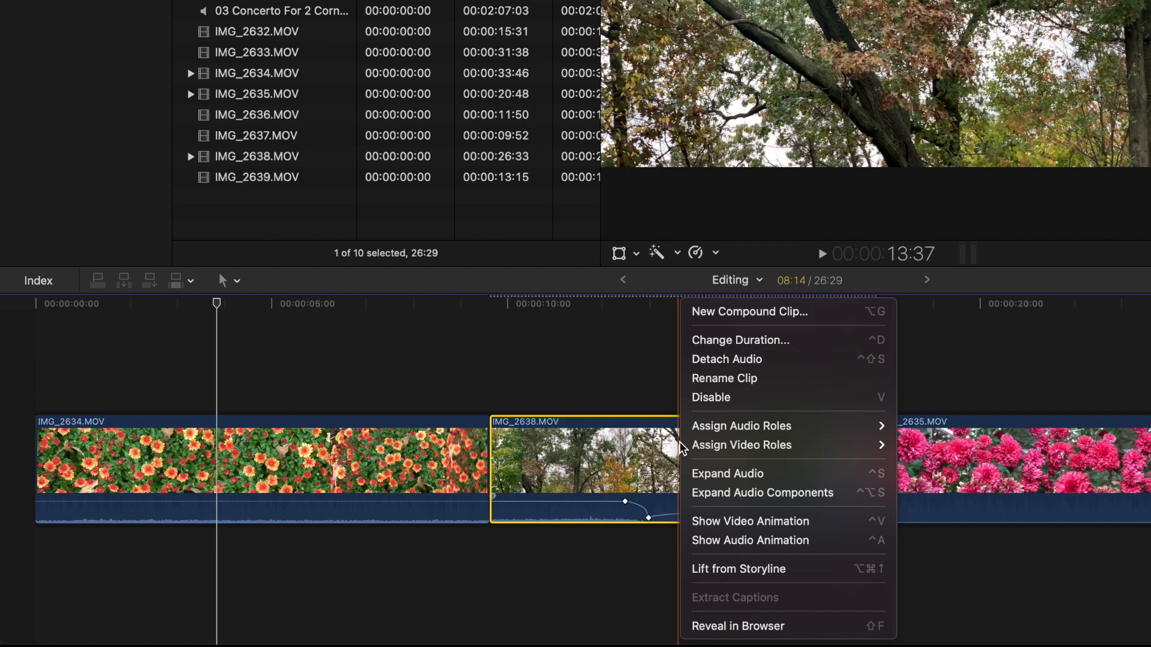
click(709, 475)
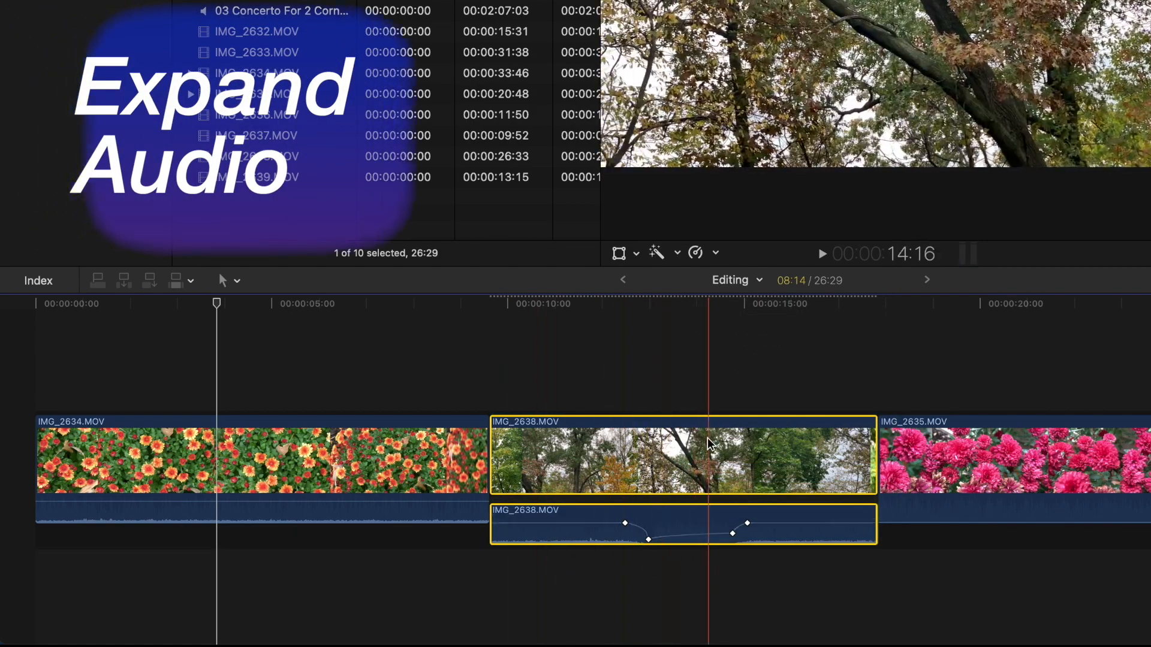
click(372, 402)
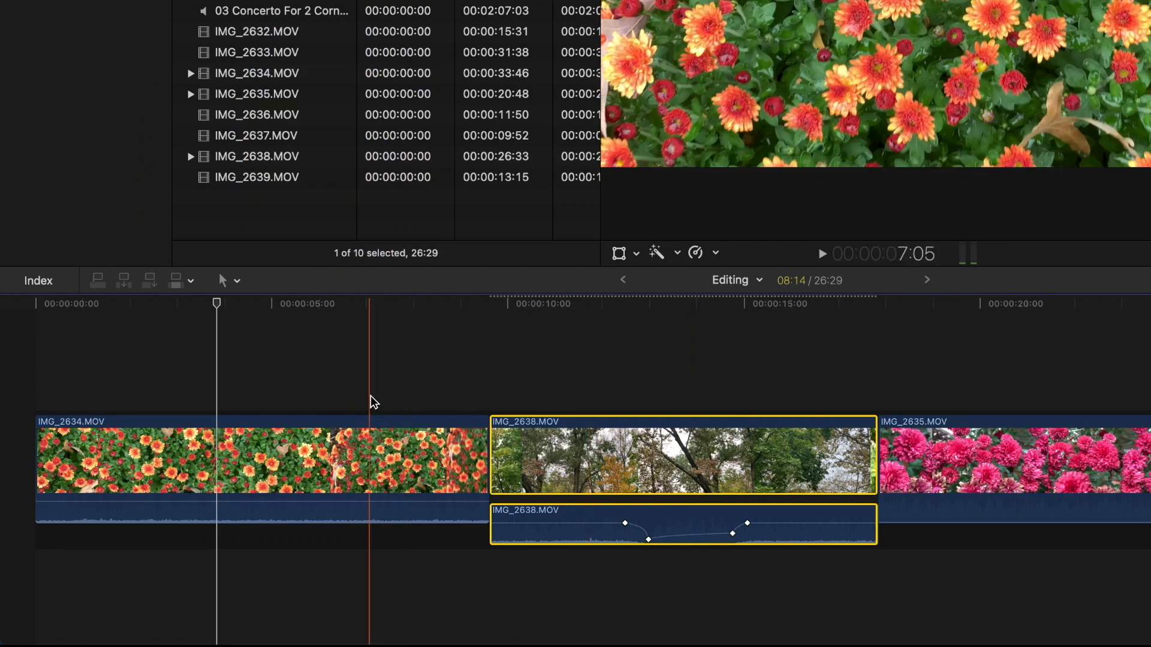
Try moving IMG_2638.MOV with its expanded audio ahead of IMG_2634.MOV, and undo the move.
drag(683, 463, 193, 463)
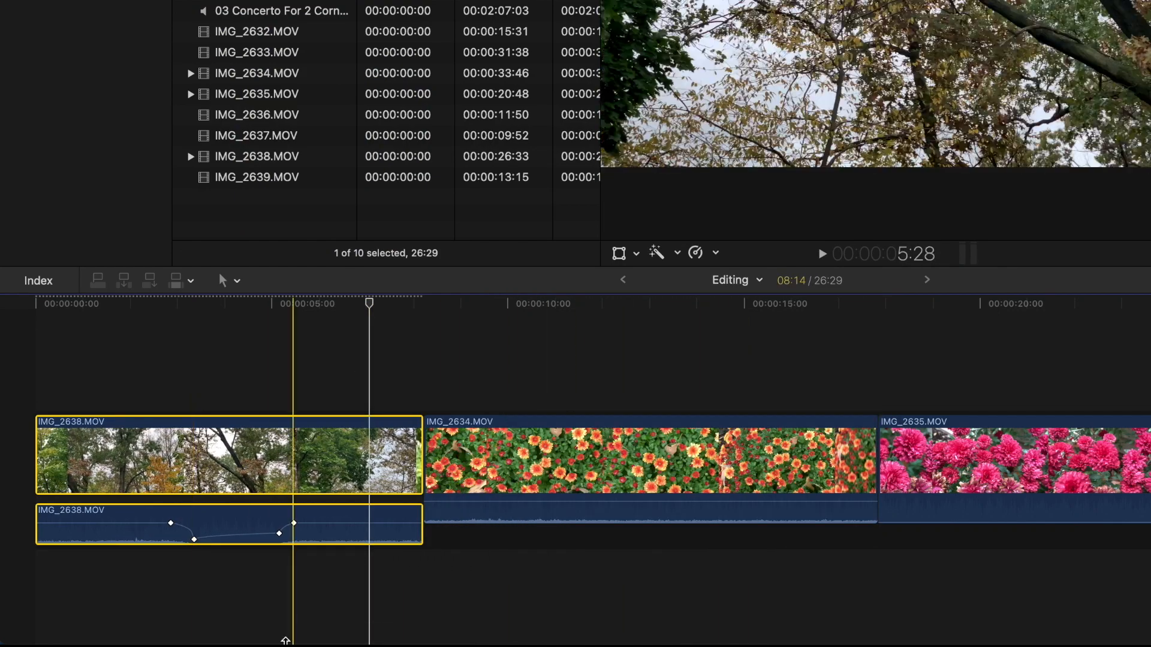
mouse_move(283, 642)
key(super+z)
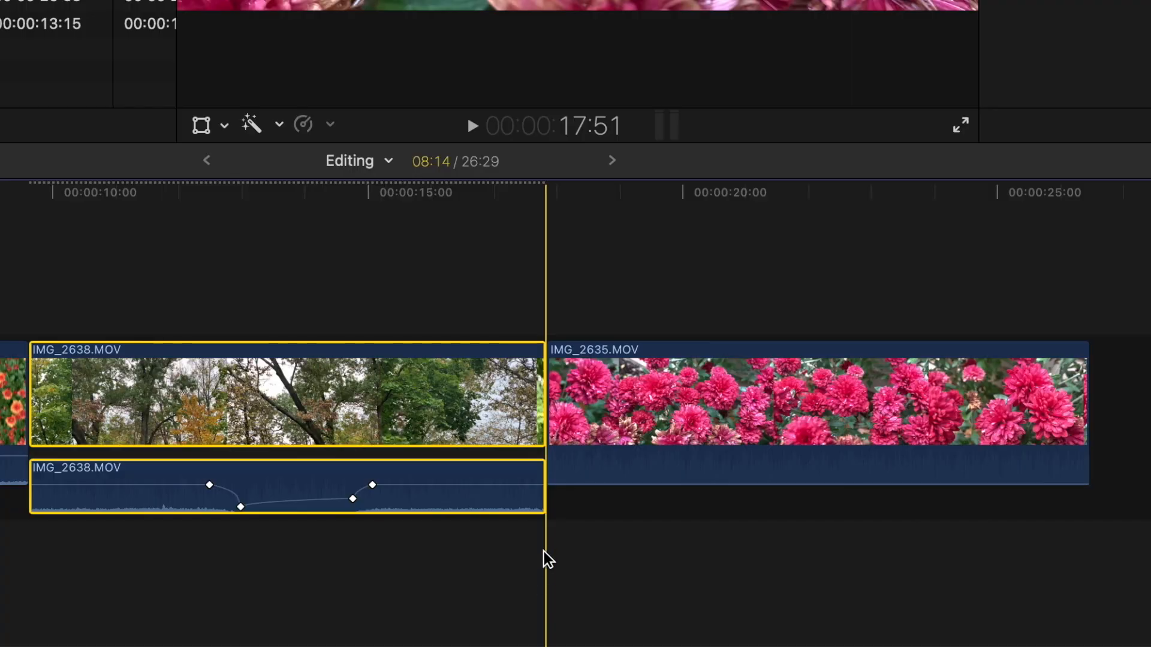
Extend the expanded audio of IMG_2638.MOV to the end of IMG_2635.MOV and start it slightly before its video, beneath IMG_2634.MOV.
click(541, 503)
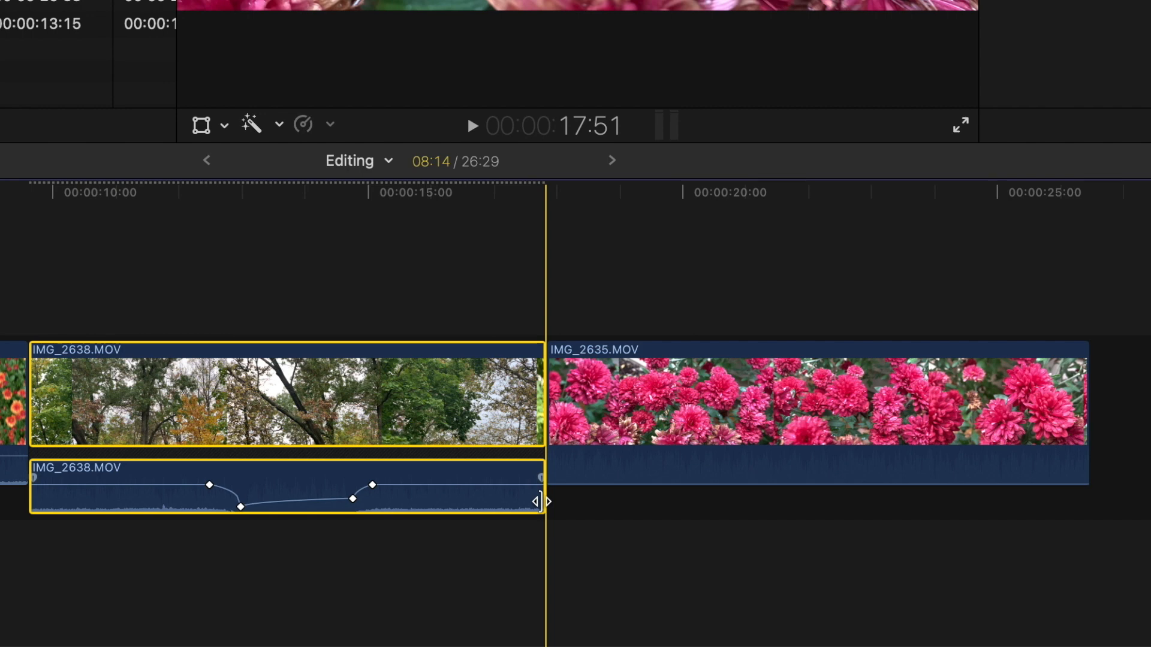
drag(539, 501, 1086, 497)
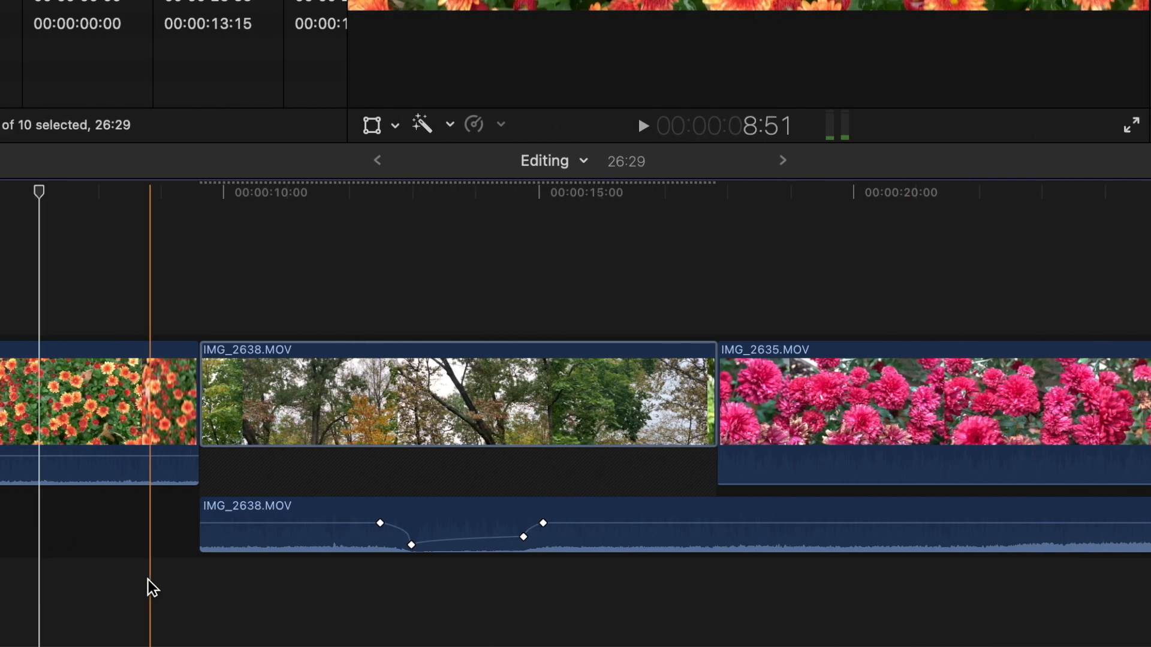
drag(228, 543, 180, 542)
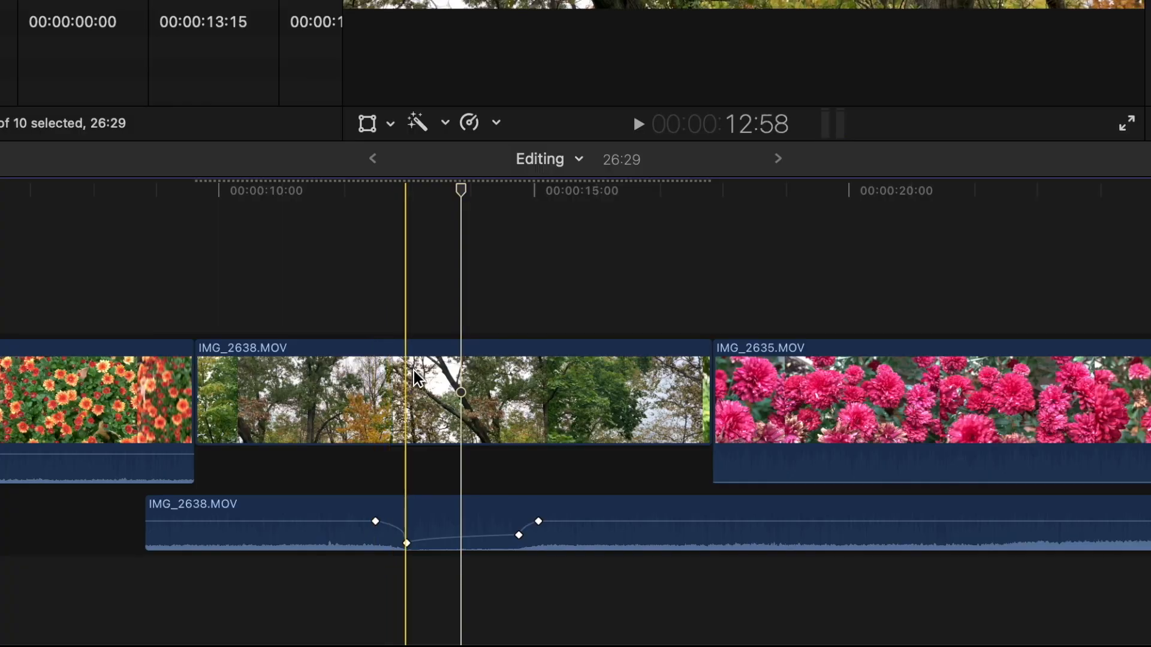
Collapse the audio of IMG_2638.MOV back into its video clip, and expand it again.
right_click(414, 371)
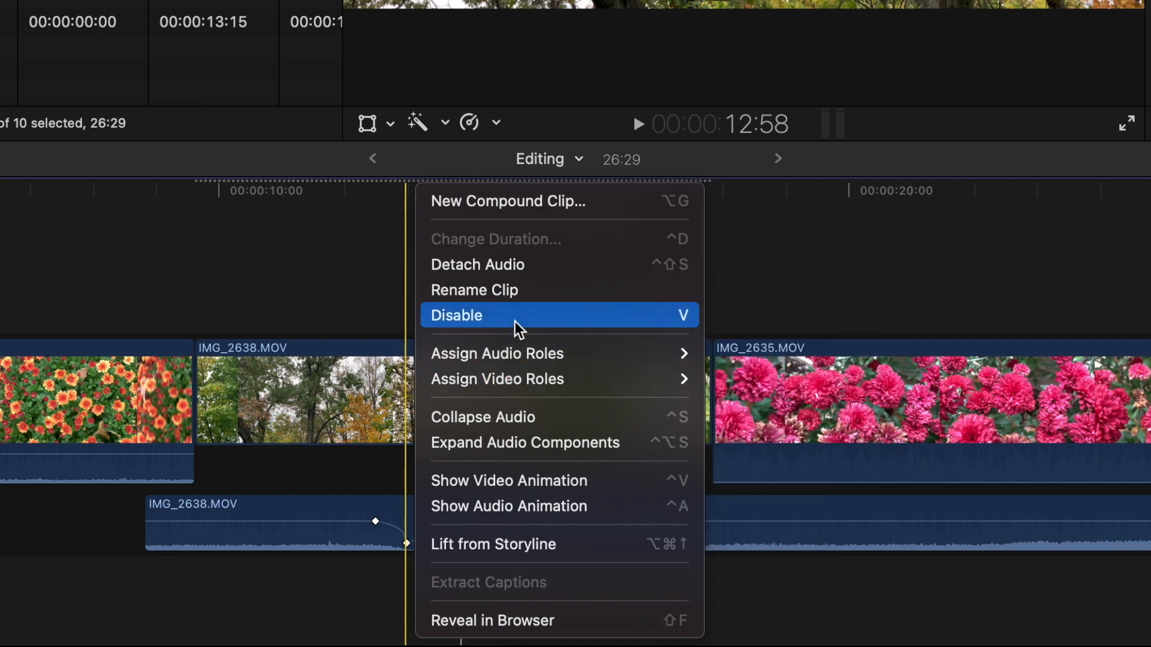
click(519, 422)
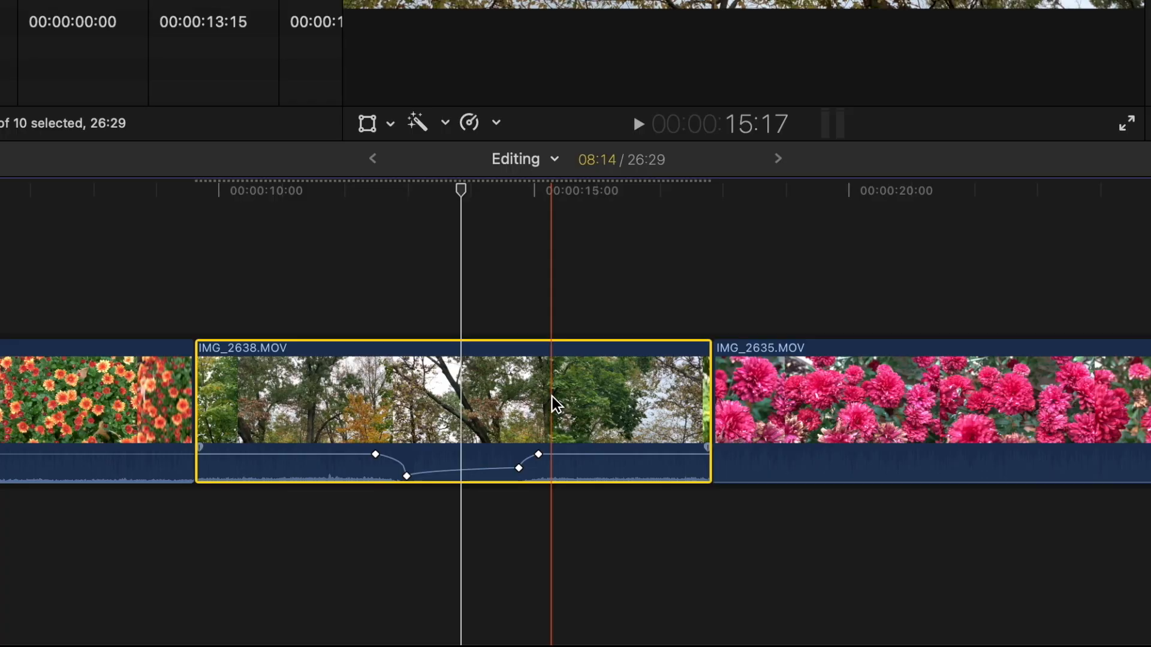
right_click(552, 397)
click(576, 417)
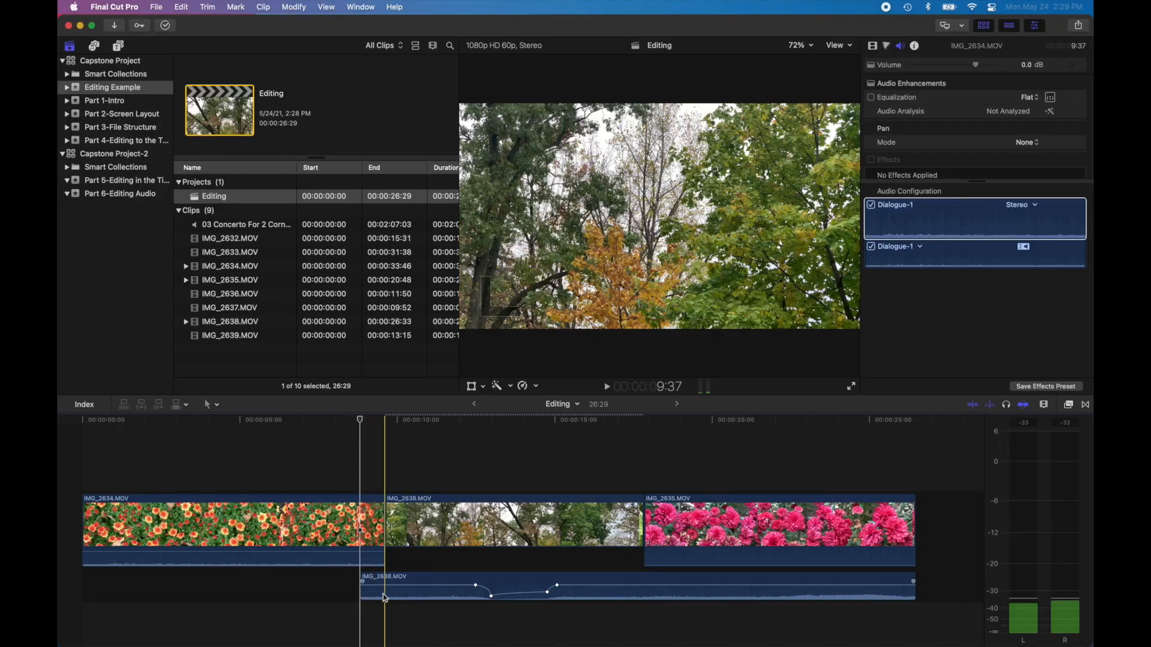
Select the expanded audio of IMG_2638.MOV and play the timeline from the start of its video.
click(393, 593)
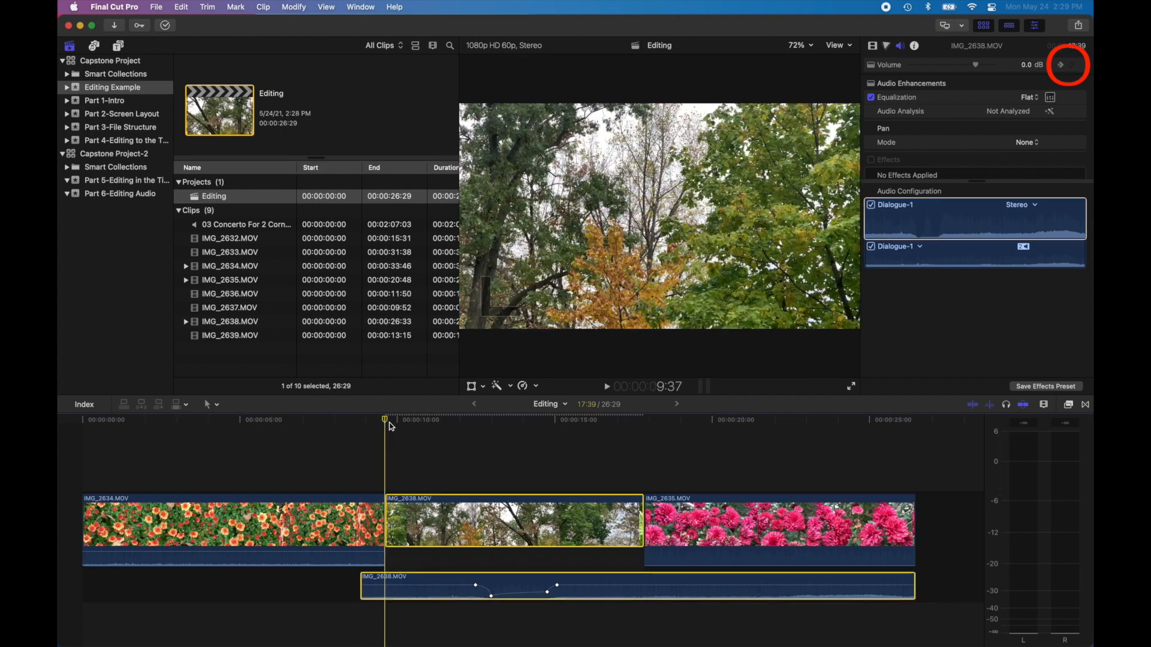
key(space)
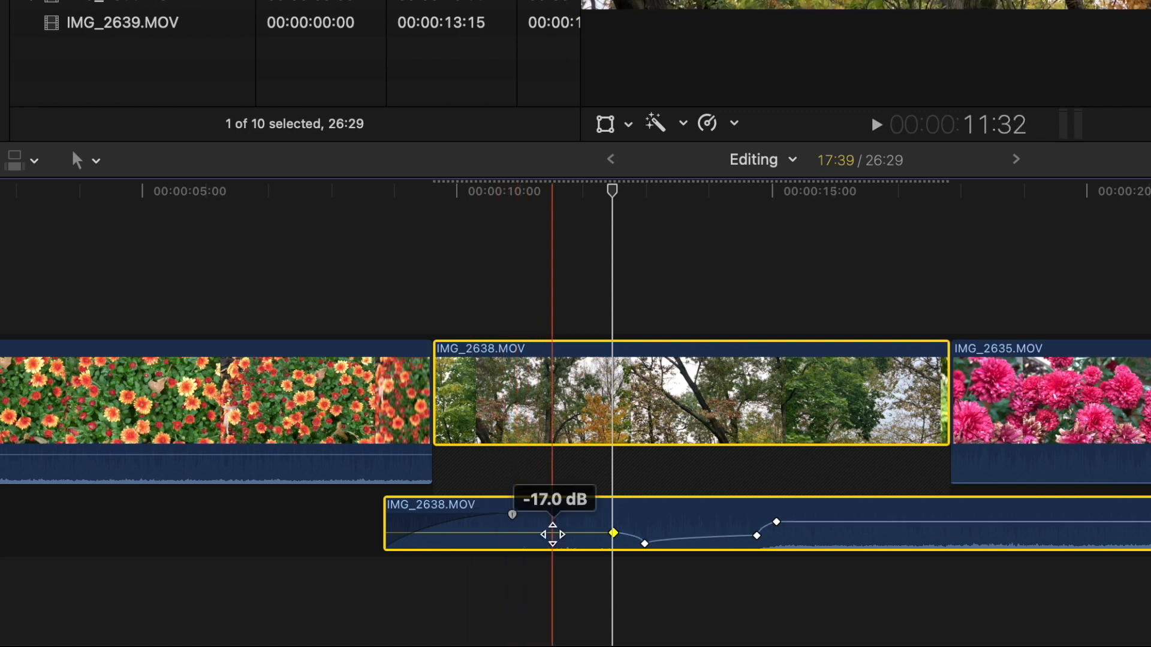
Try raising the volume before the first keyframe in the audio of IMG_2638.MOV, and undo the change.
drag(549, 535, 551, 510)
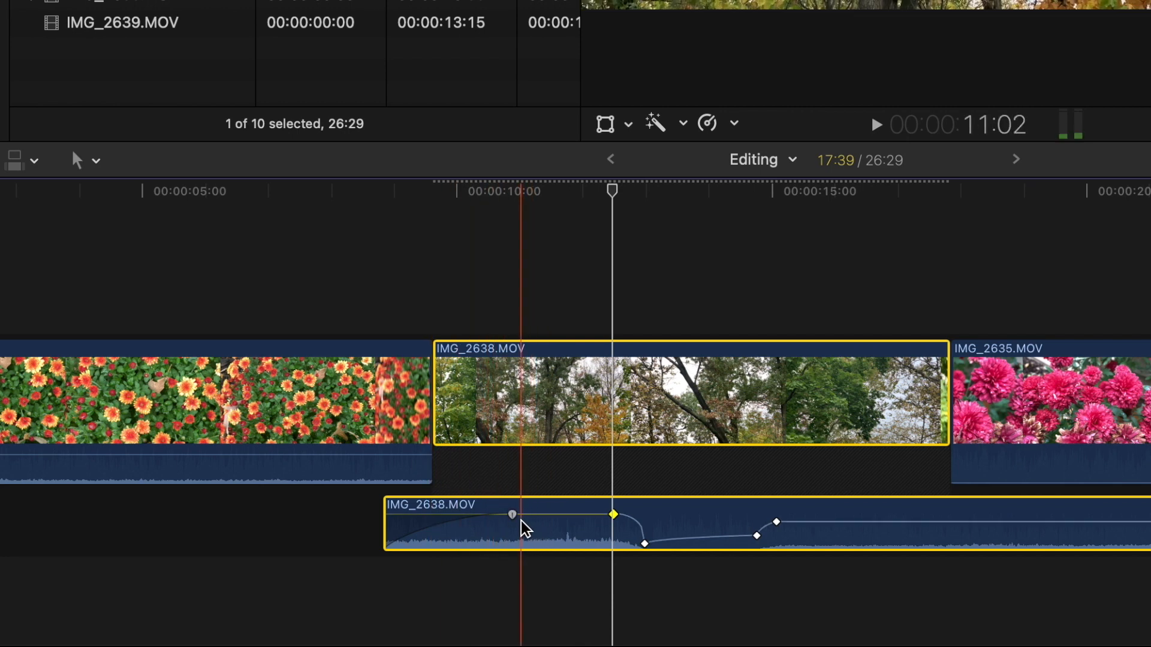
key(super+z)
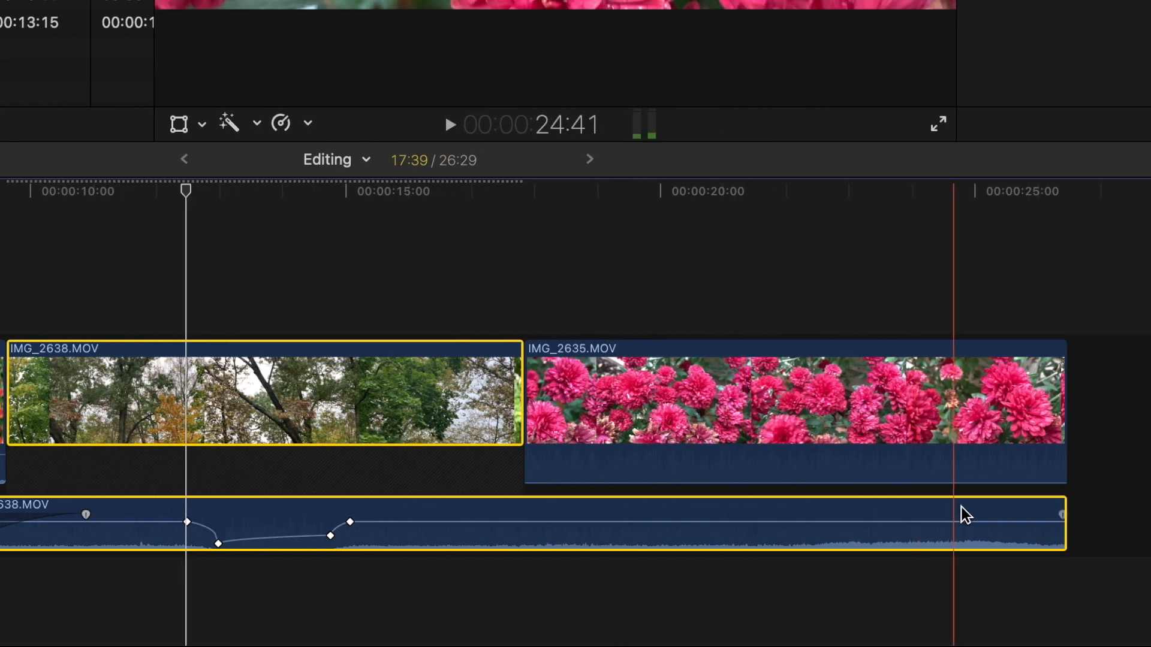
Add a fade-out to the end of the expanded audio of IMG_2638.MOV, starting at about 24:50.
drag(1039, 517, 588, 519)
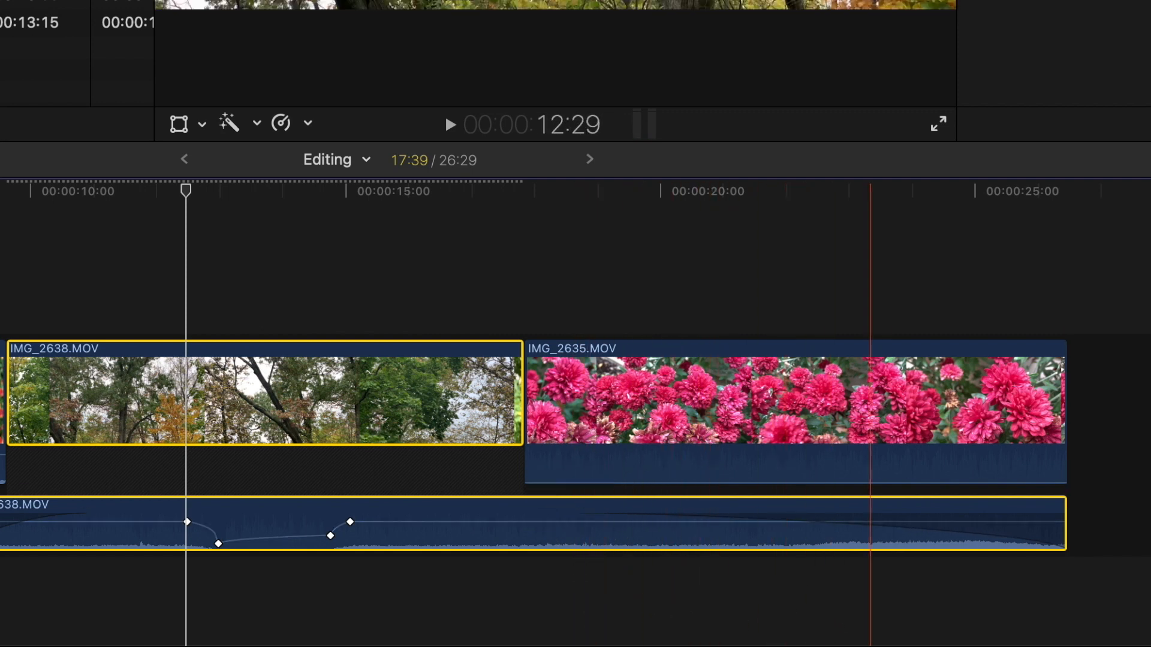
click(925, 183)
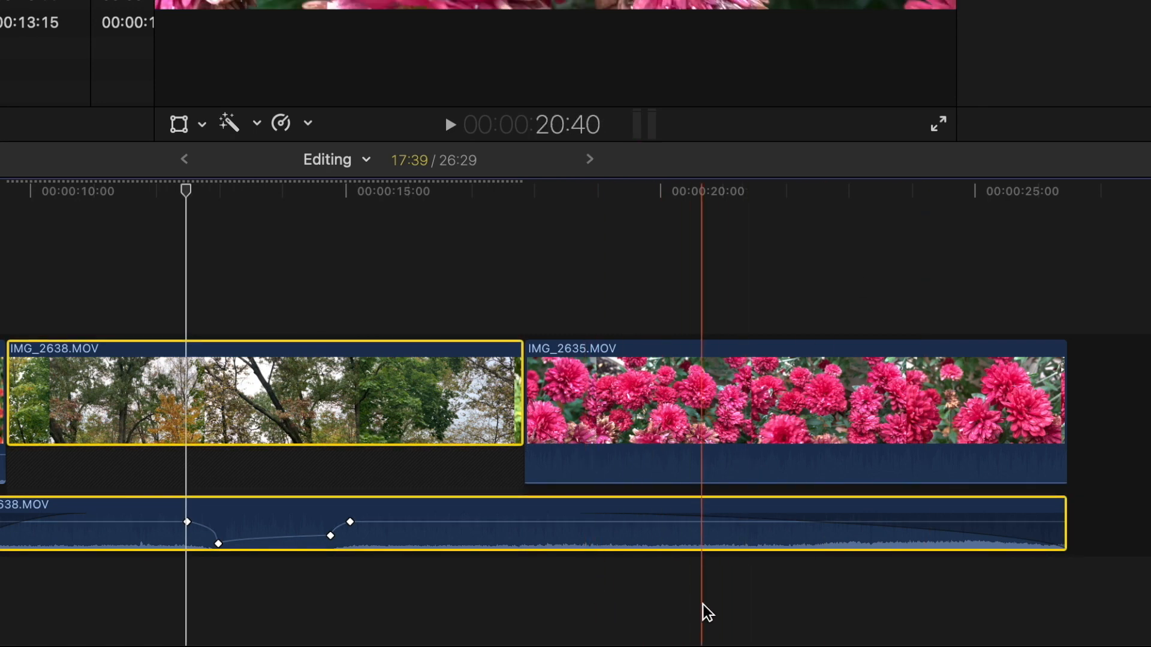
mouse_move(624, 514)
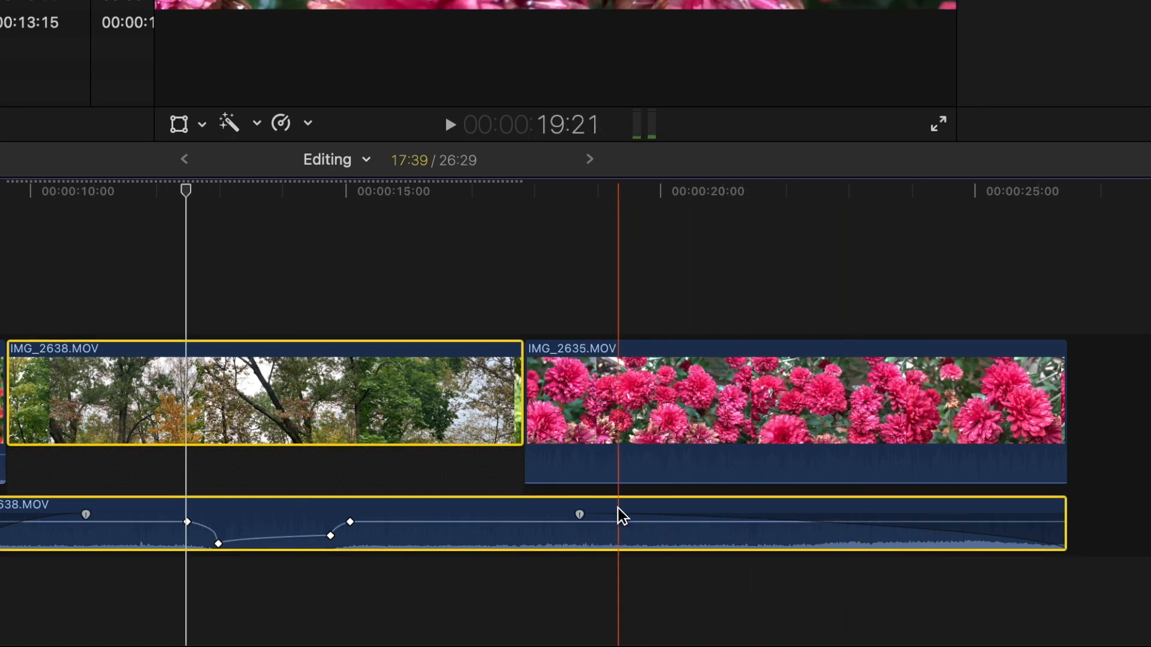
drag(579, 516, 967, 523)
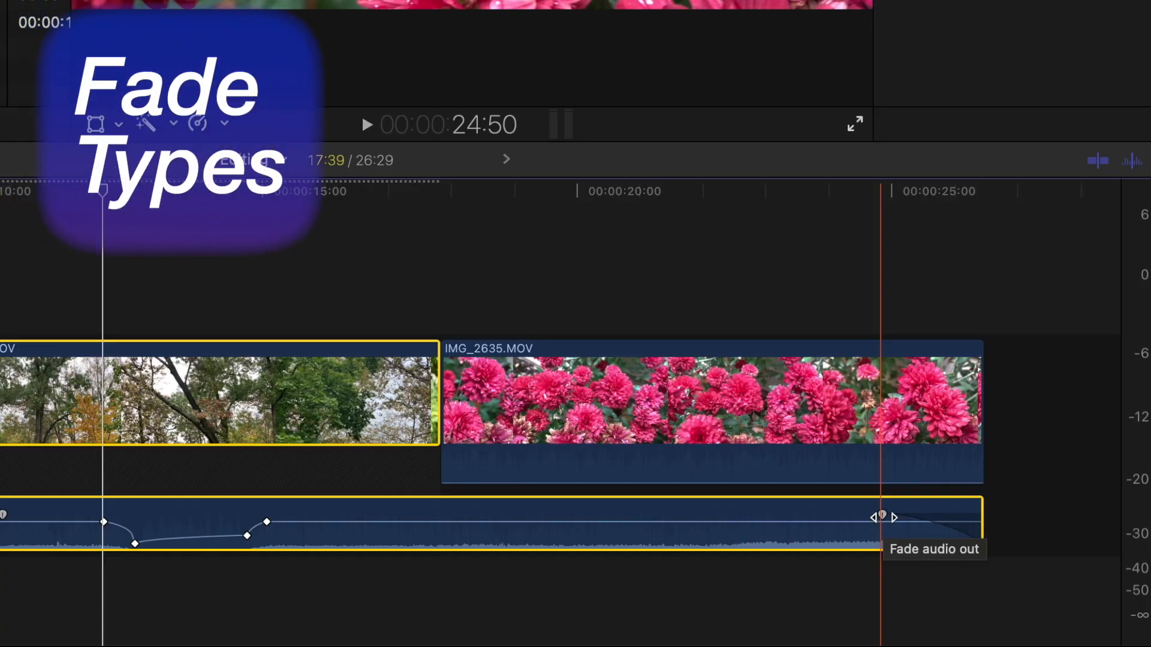
Open the fade type choices for the audio fade-out of IMG_2638.MOV.
right_click(882, 515)
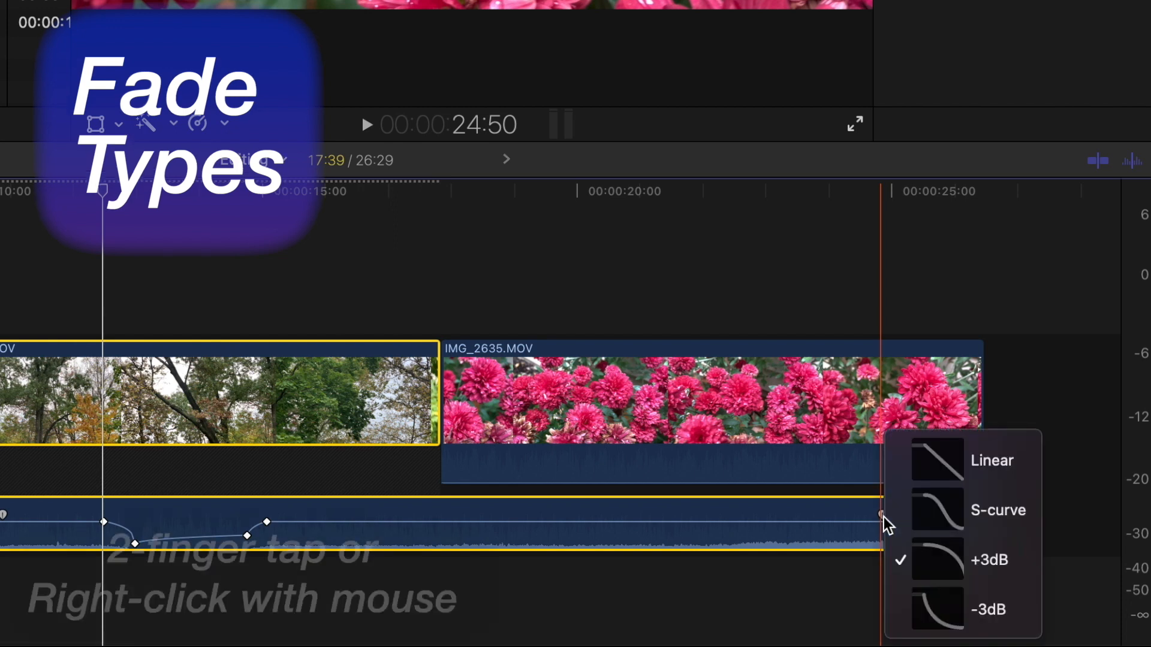